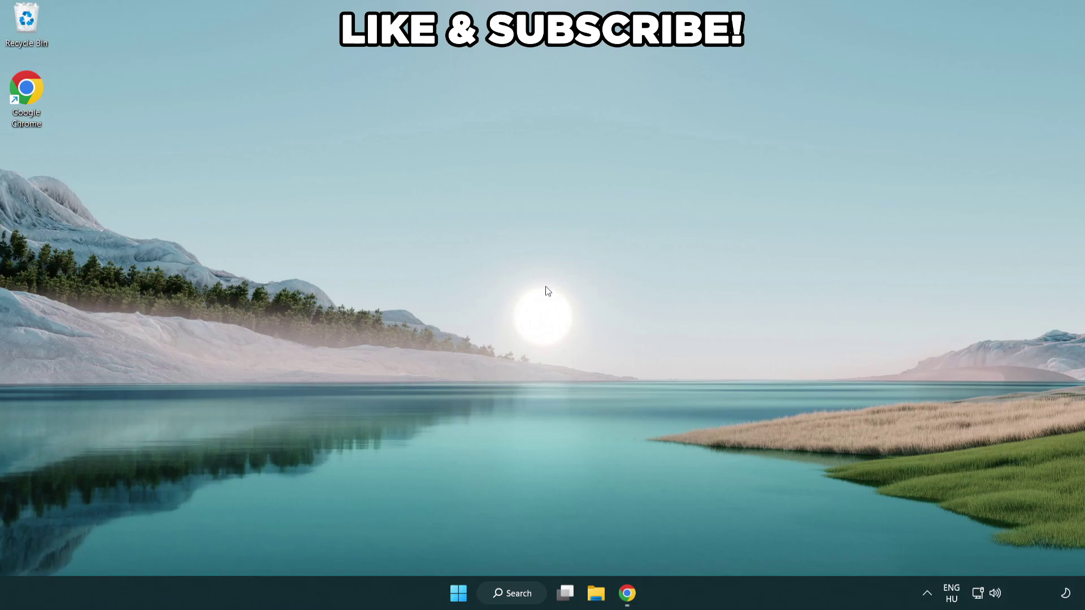
Switch the active power plan from Balanced to High performance in Power Options
click(516, 593)
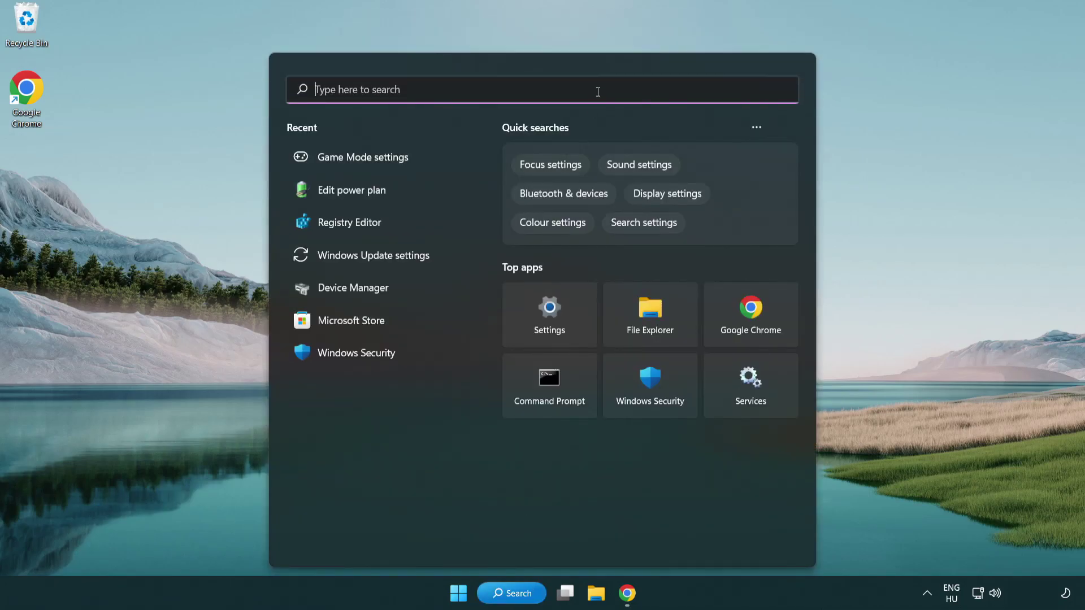
text(edit power )
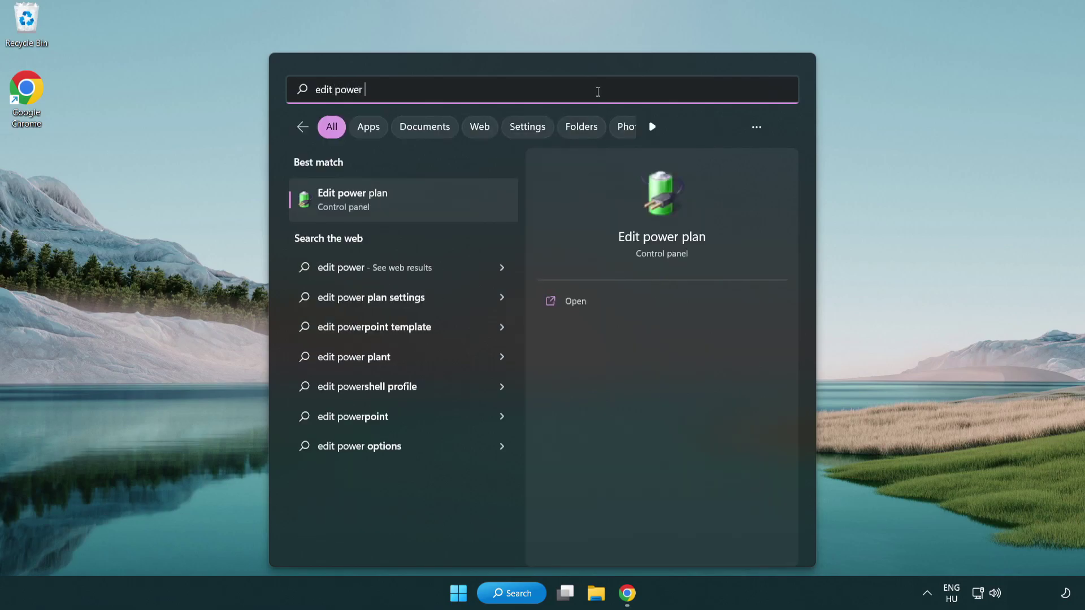
text(plan)
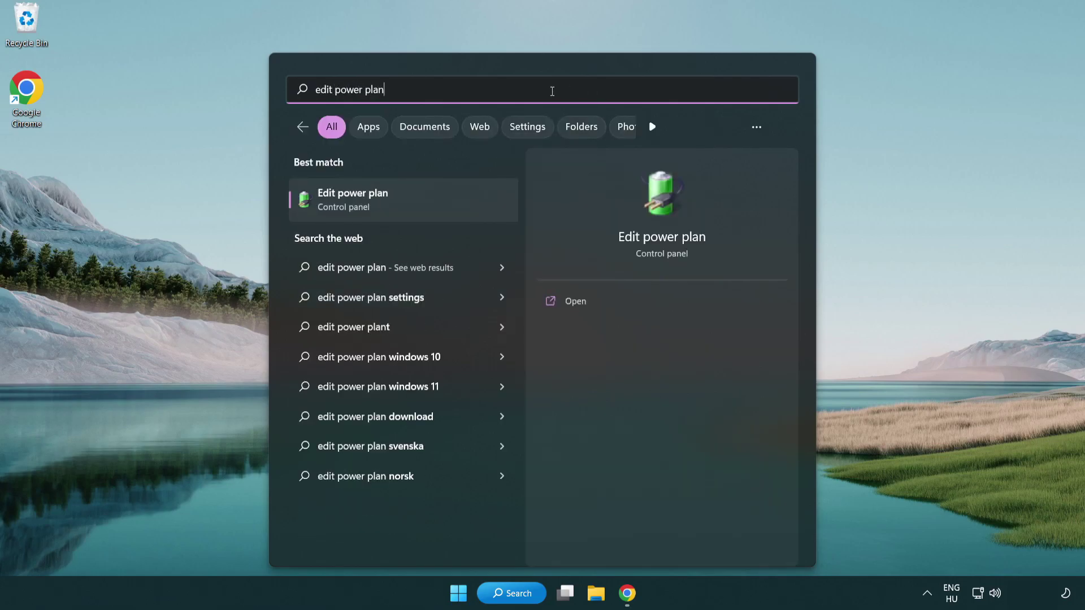
click(408, 201)
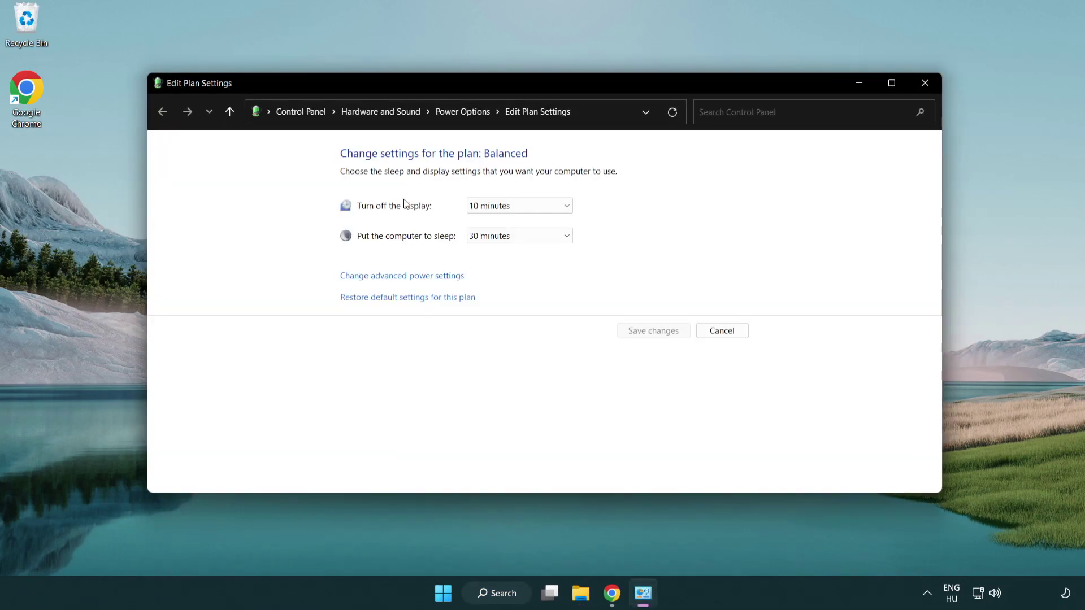
click(463, 112)
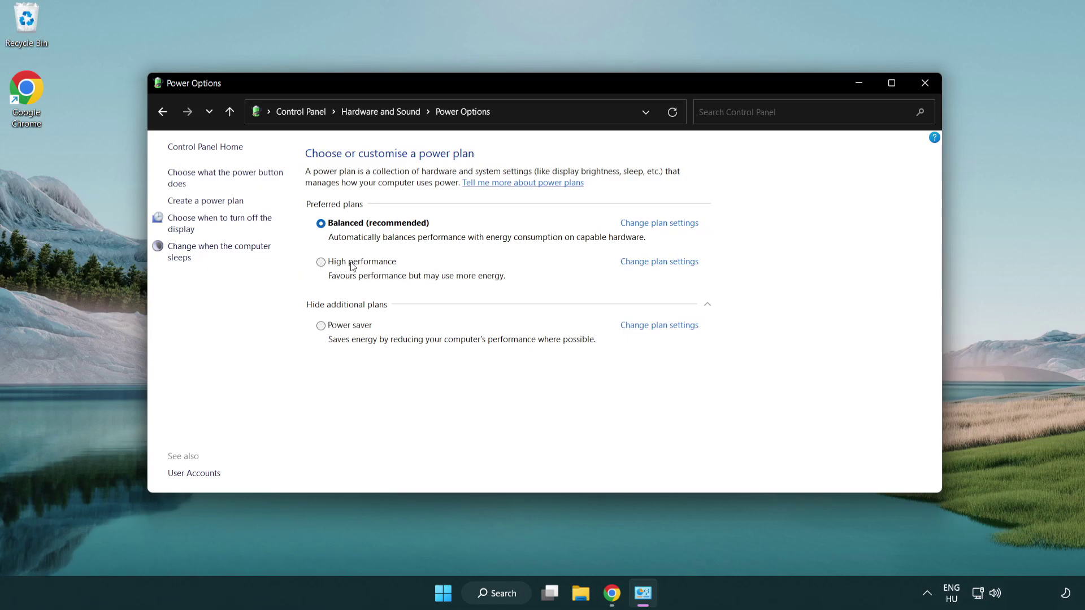
click(320, 262)
Close Power Options, open Device Manager, and select VMware SVGA 3D under Display adapters
click(923, 83)
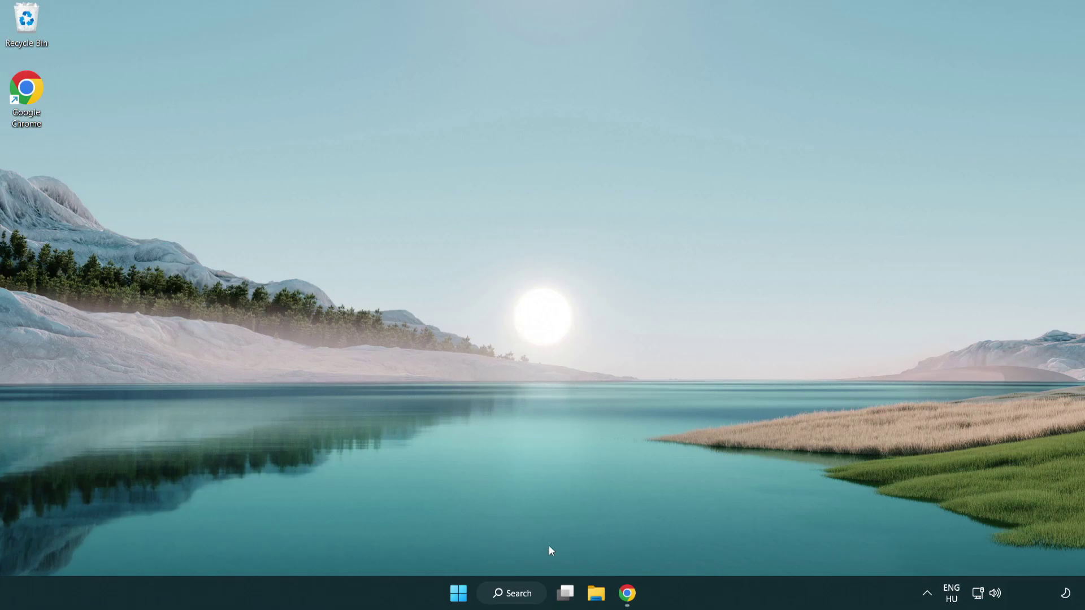
click(515, 593)
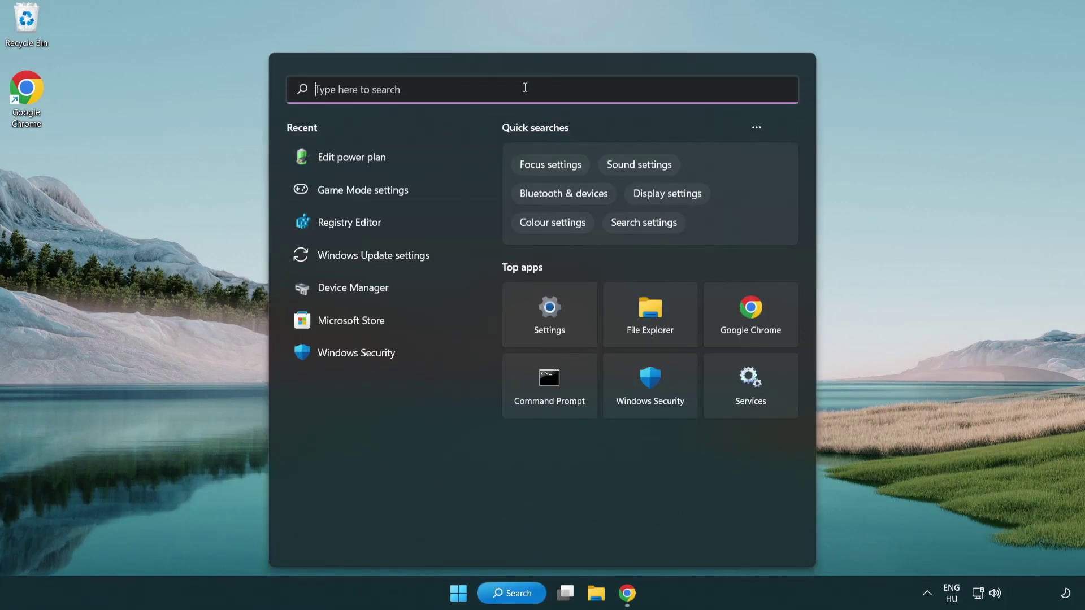
text(device manager)
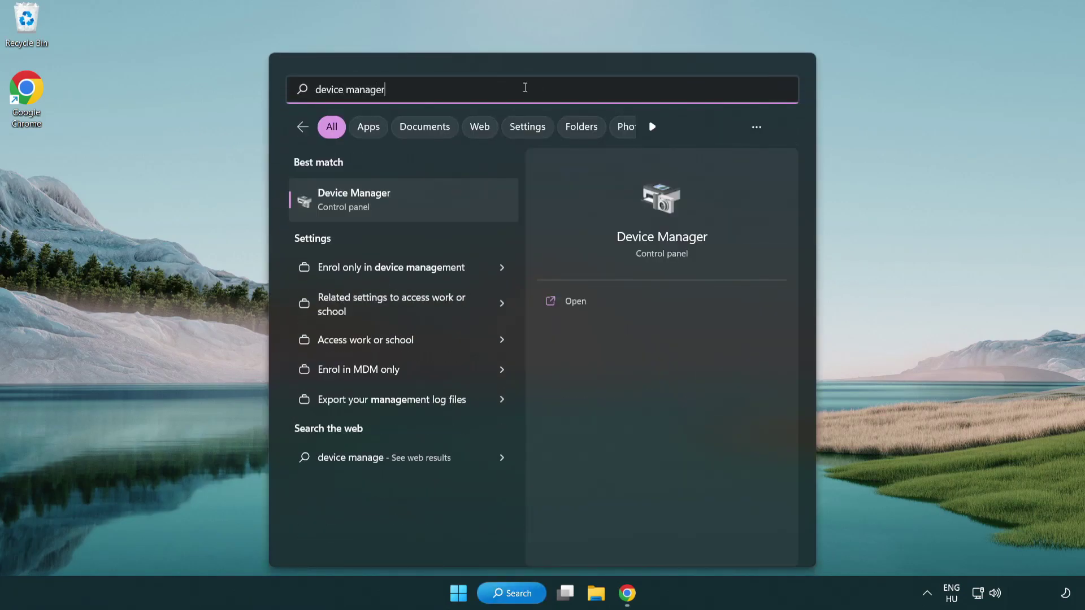
click(414, 202)
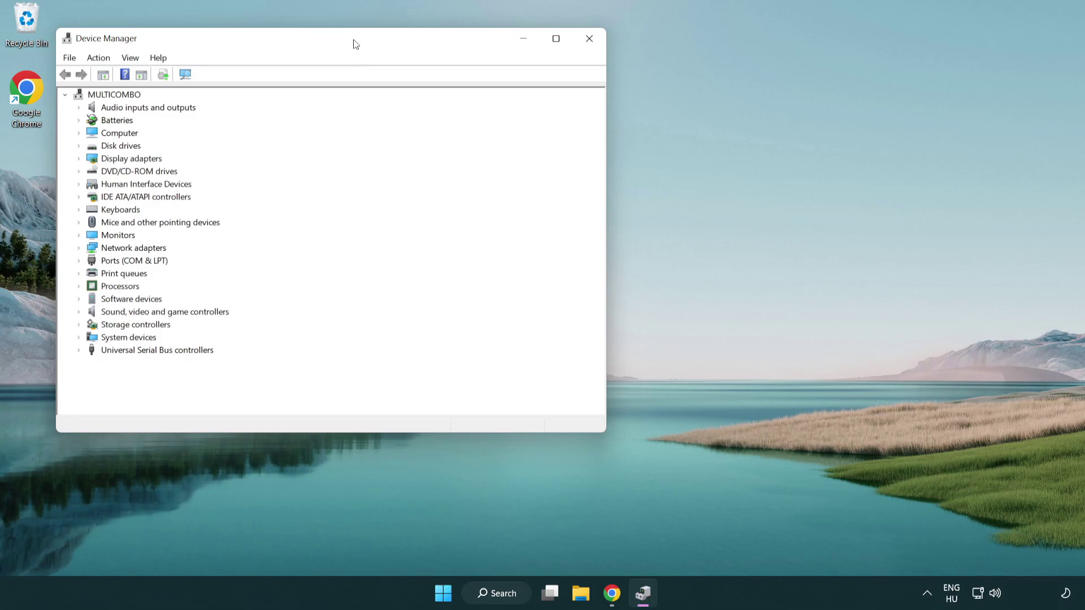
drag(356, 43, 557, 101)
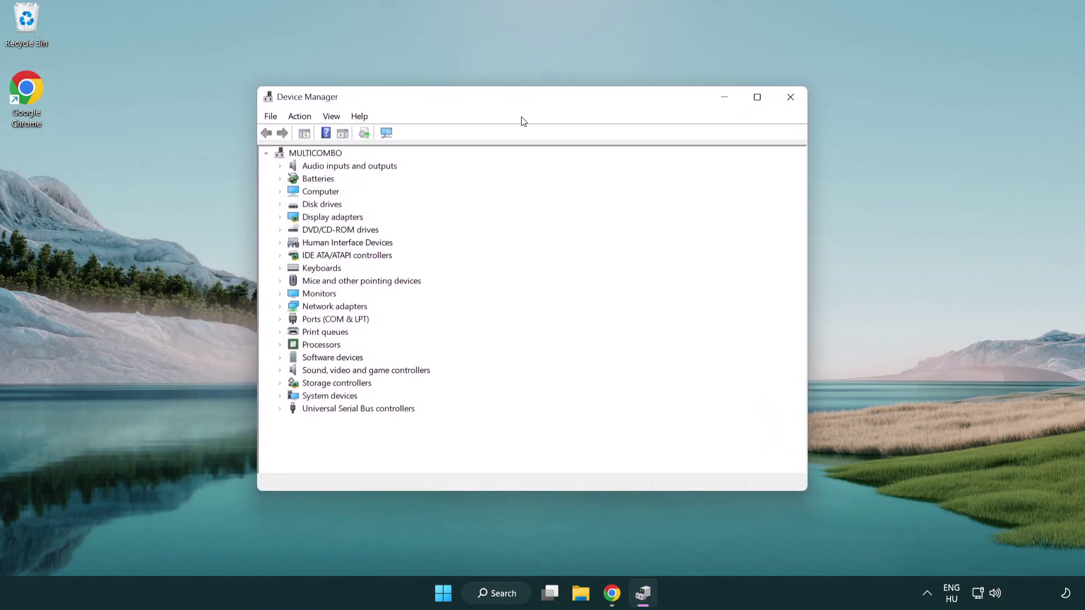
click(293, 216)
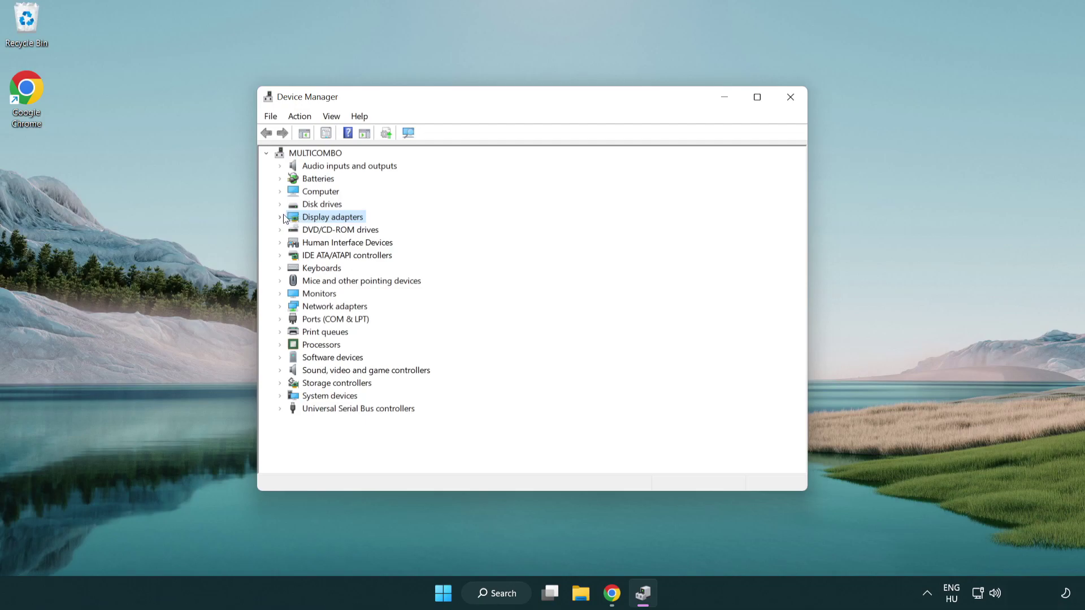
click(282, 217)
click(339, 229)
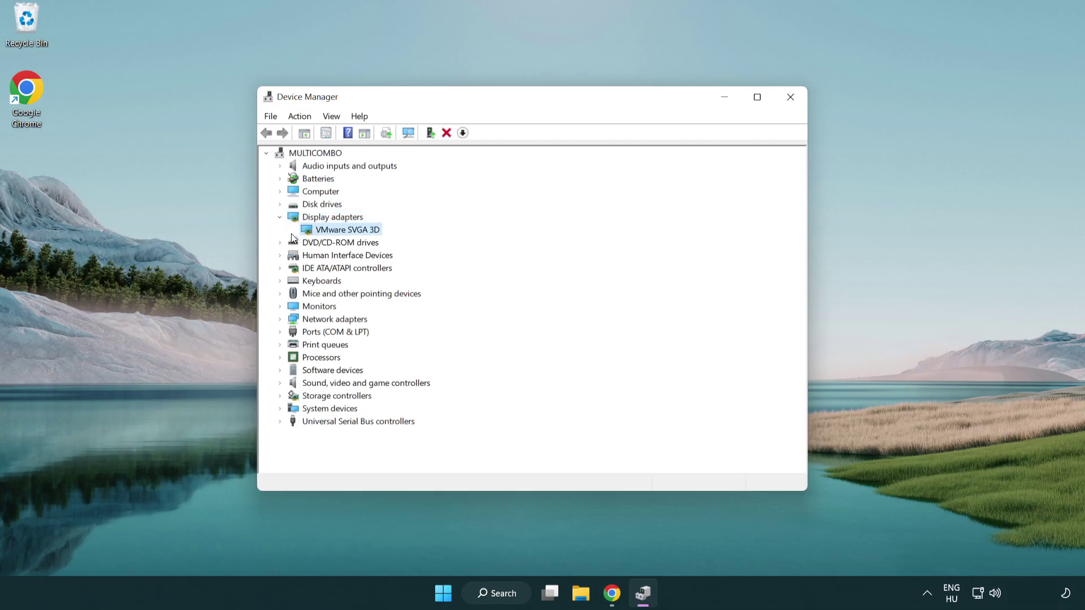
Auto-search drivers for VMware SVGA 3D, accept the already-best result, and close Device Manager
right_click(342, 233)
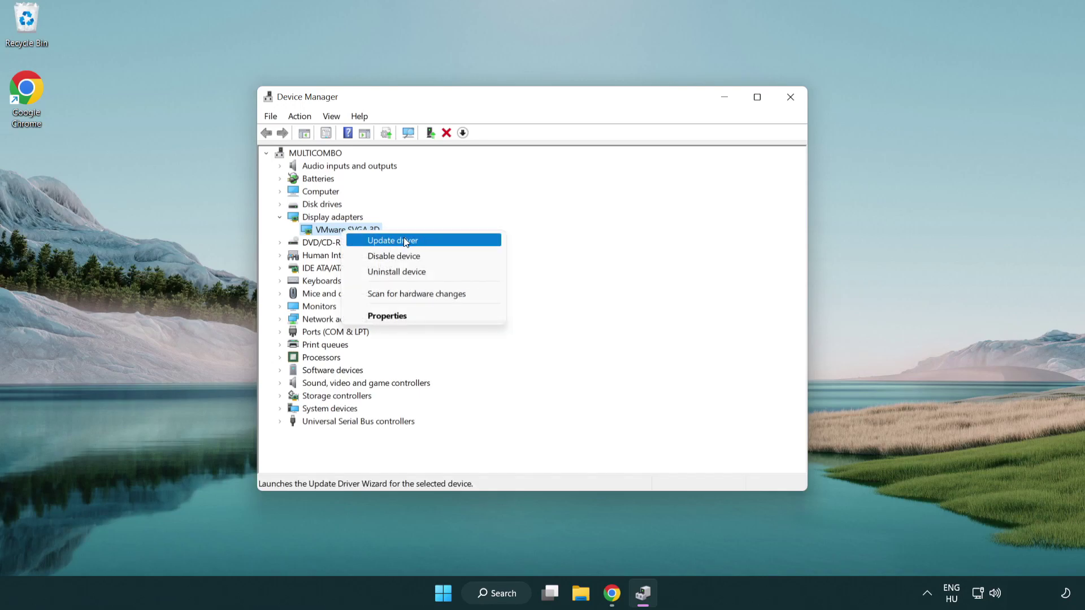
click(431, 242)
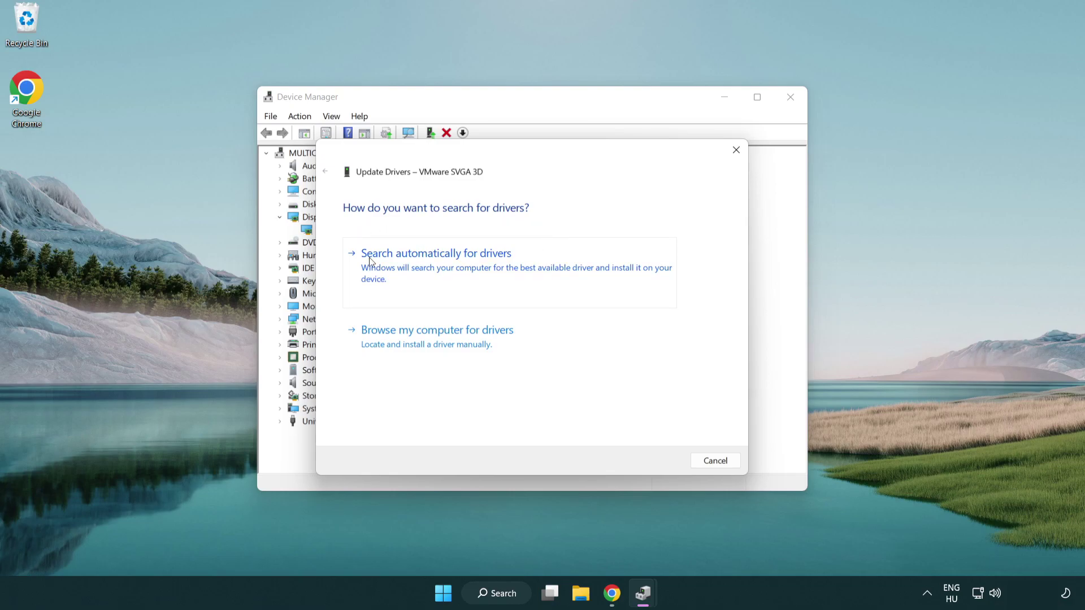
click(444, 265)
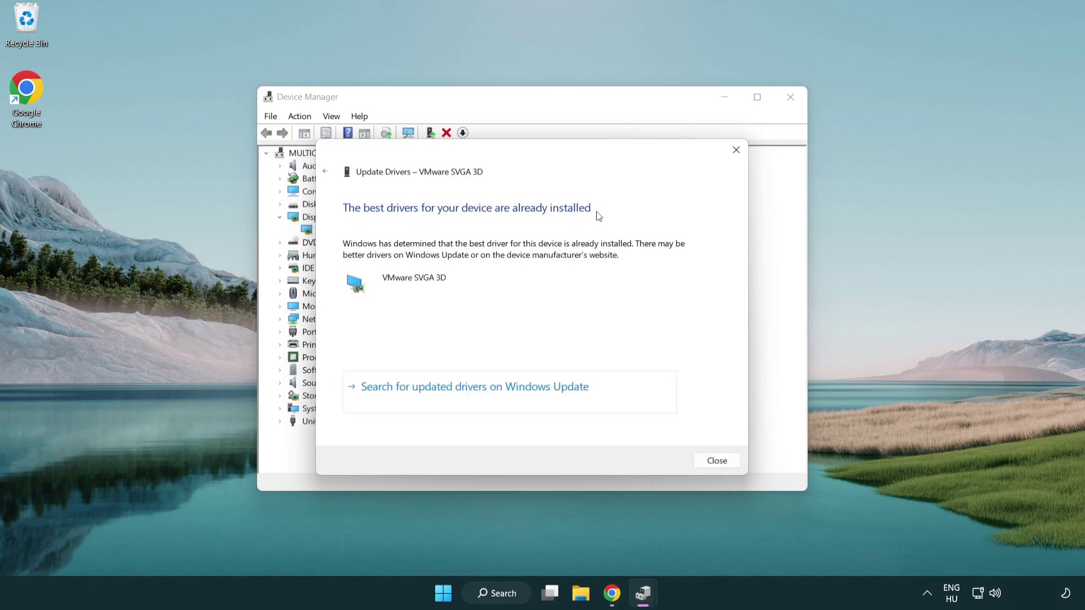
click(716, 460)
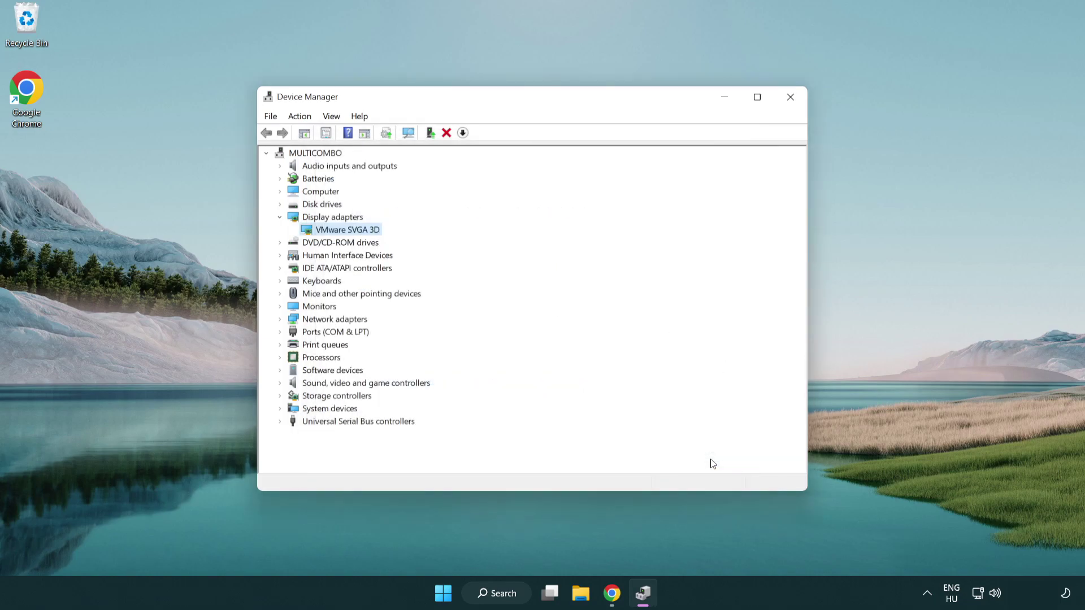
click(789, 98)
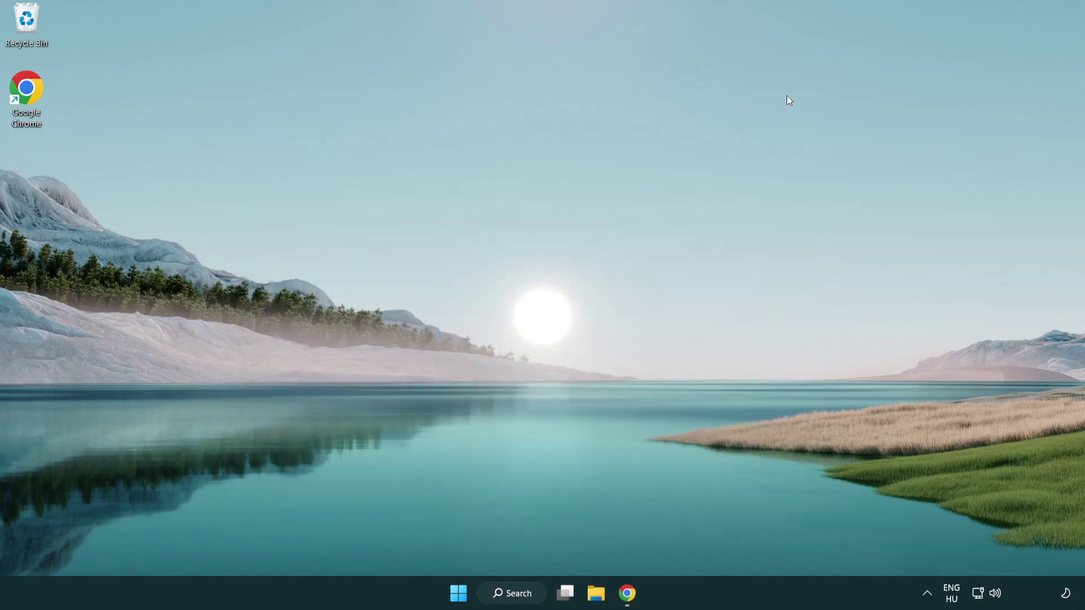
Search for 'game mode' and open the Game Mode settings page
click(519, 596)
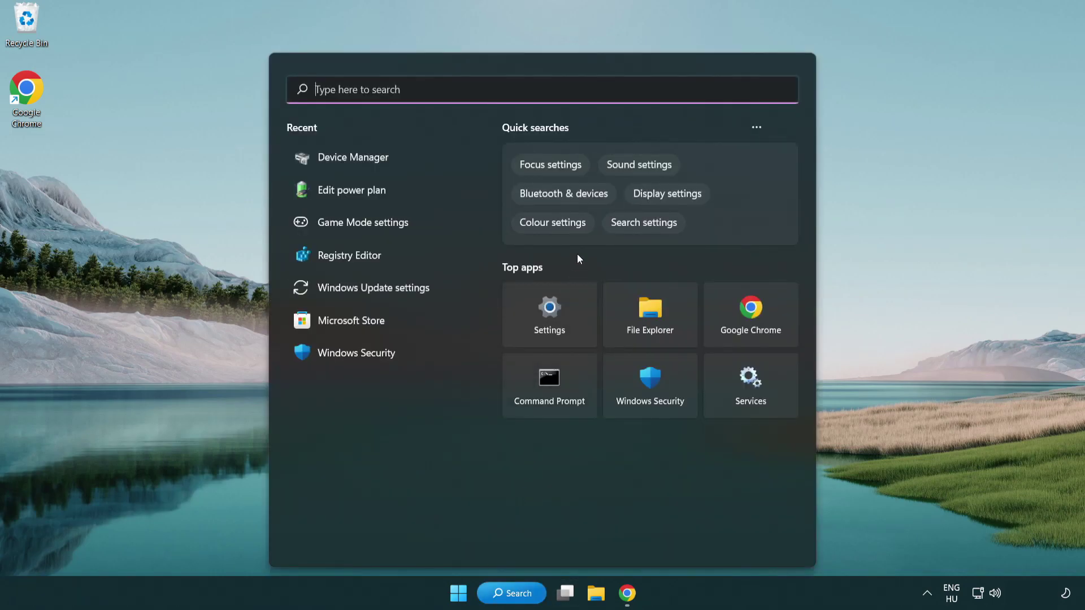
text(gam)
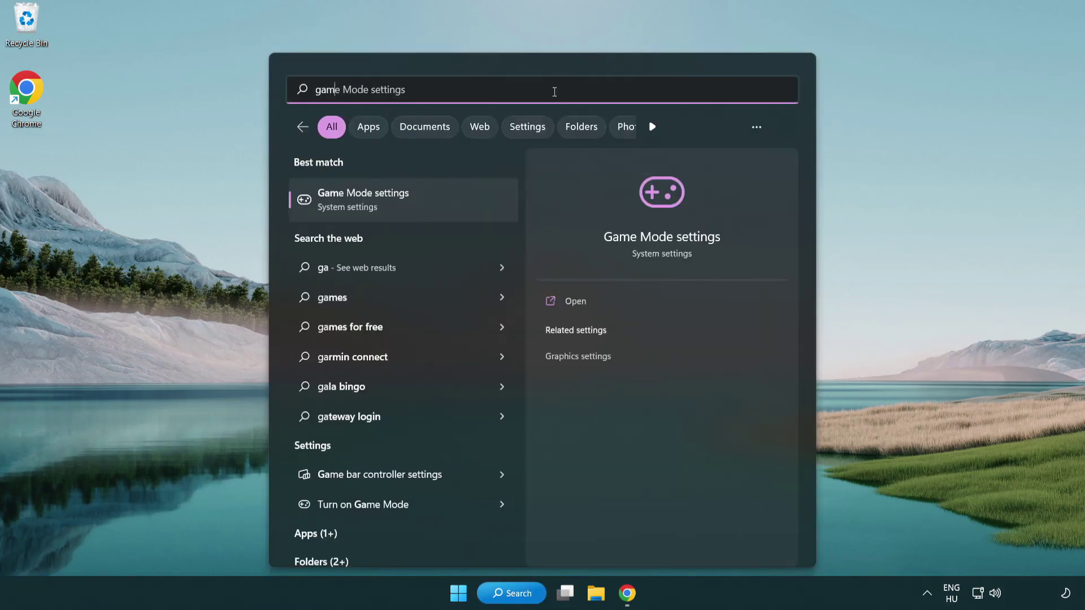
text(e mode)
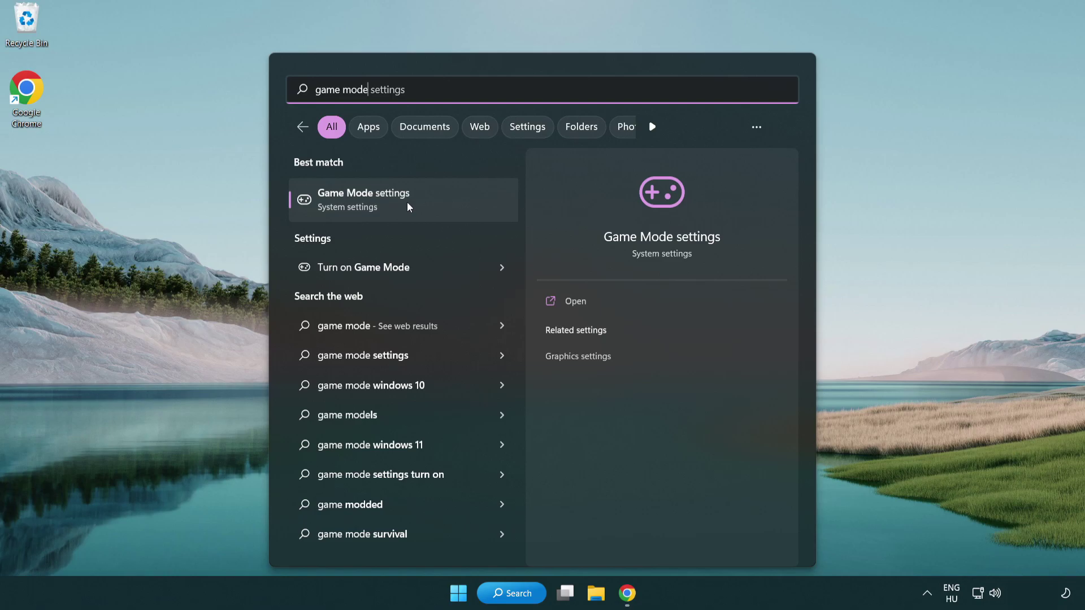
click(407, 201)
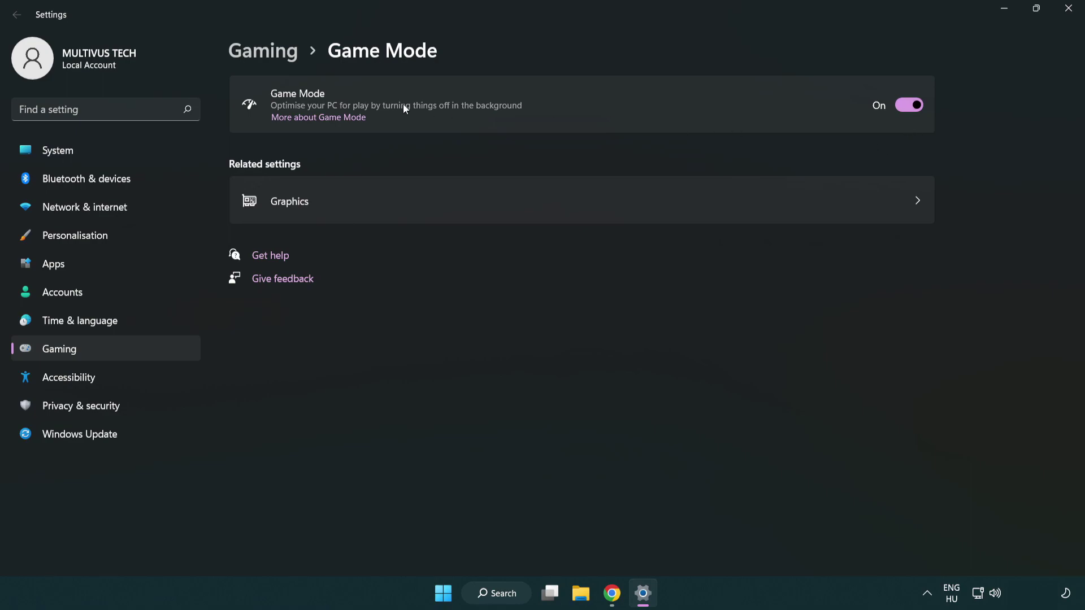
Visit Xbox Game Bar settings with its controller-button option off, then close Settings
click(280, 56)
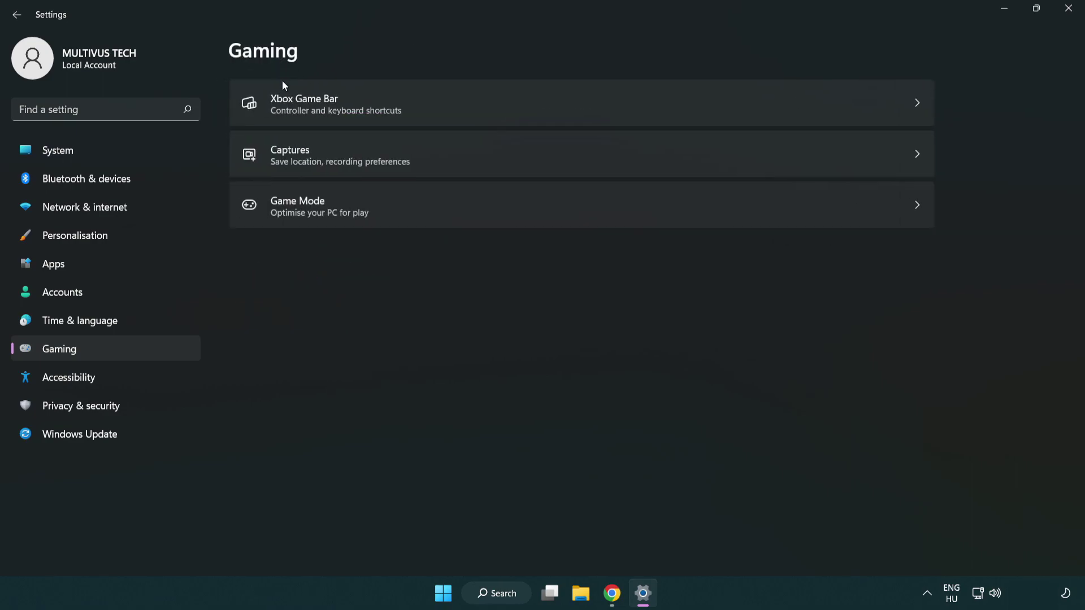
click(479, 100)
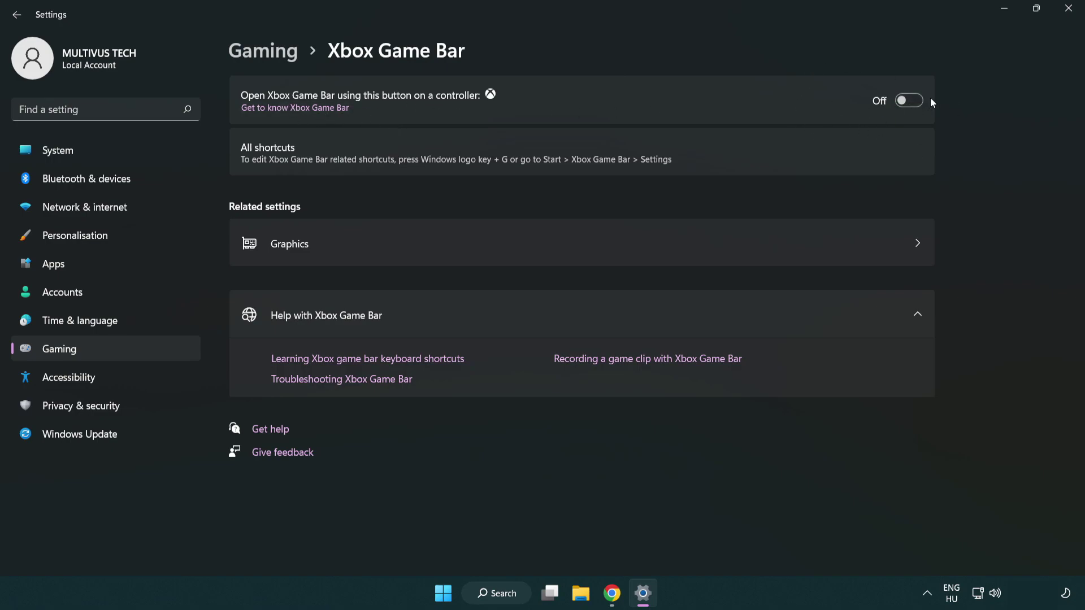
click(1067, 11)
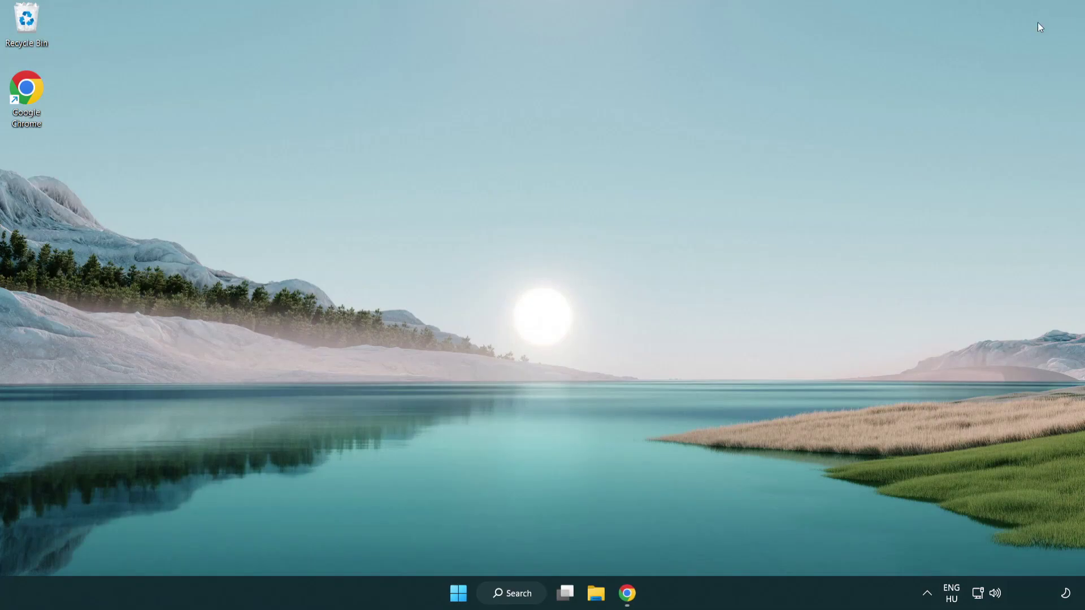
End the Google Chrome process from Task Manager's Processes list
right_click(458, 592)
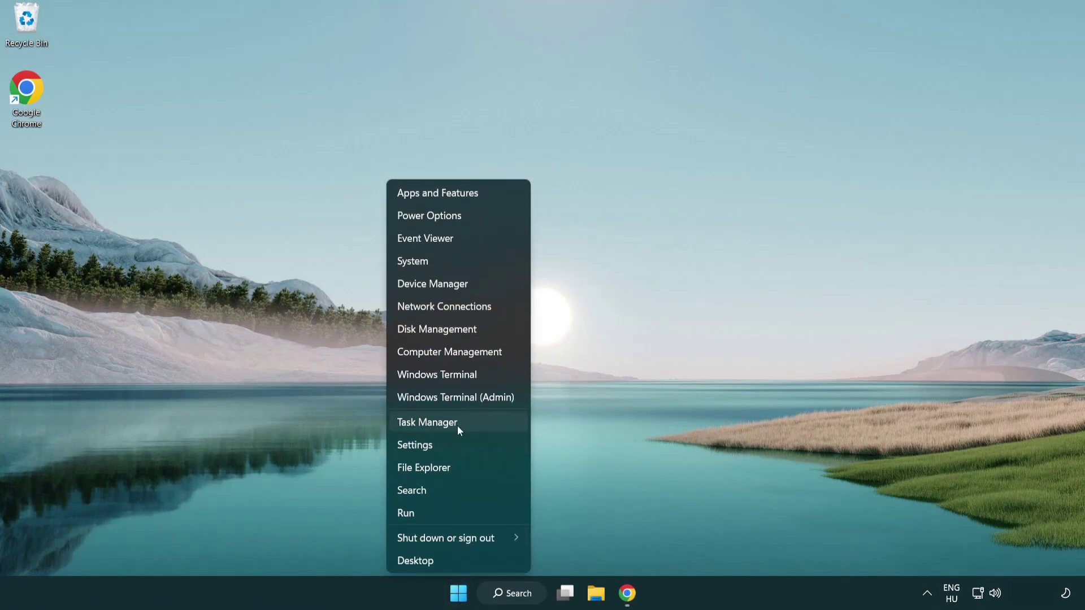
click(476, 421)
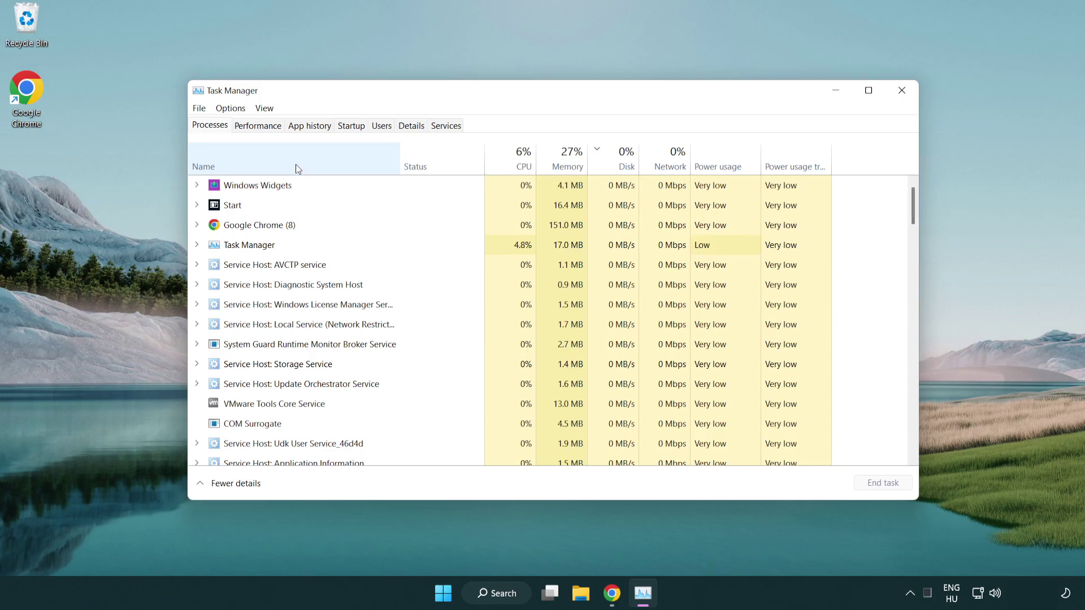
scroll(254, 229, up, 1)
scroll(275, 251, up, 1)
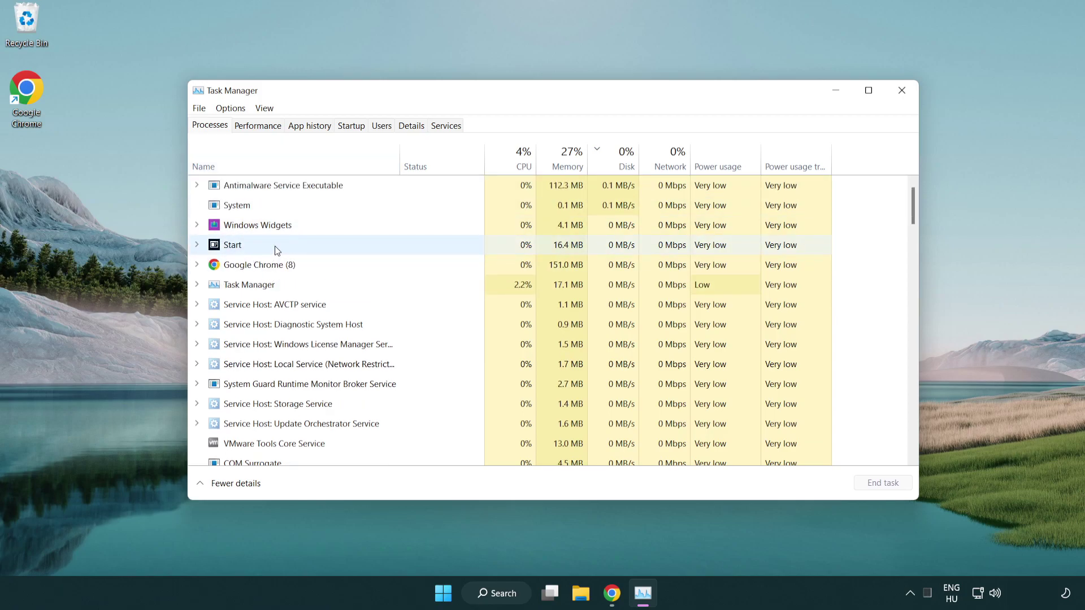
click(276, 265)
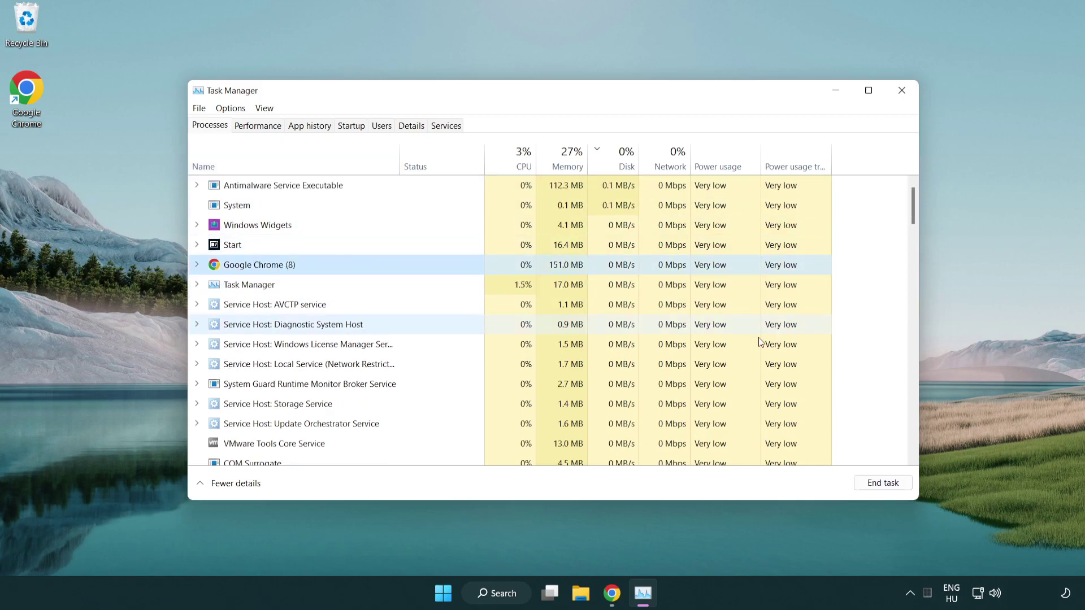
click(884, 485)
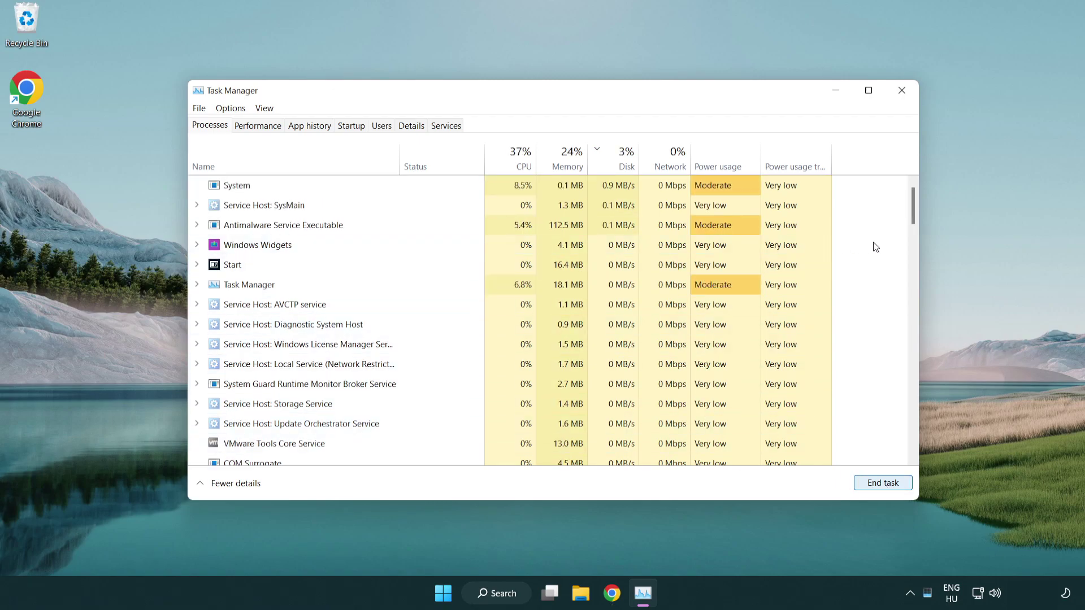
mouse_move(916, 218)
mouse_down()
mouse_move(913, 421)
mouse_move(908, 193)
mouse_up()
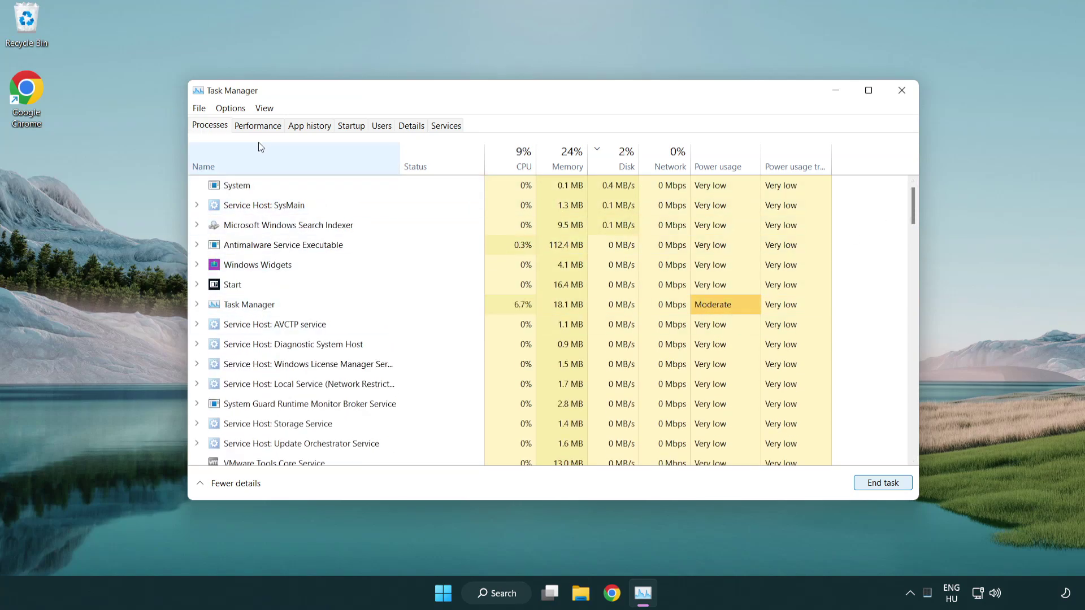
Disable Cortana, Phone Link and Terminal as startup apps, then close Task Manager
click(351, 126)
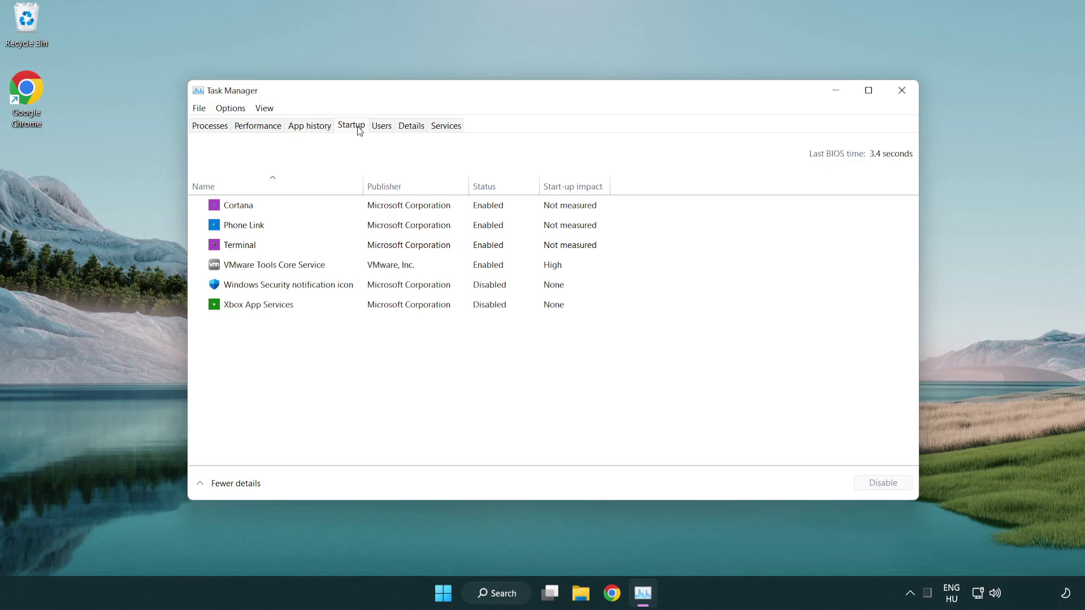
click(389, 211)
click(882, 482)
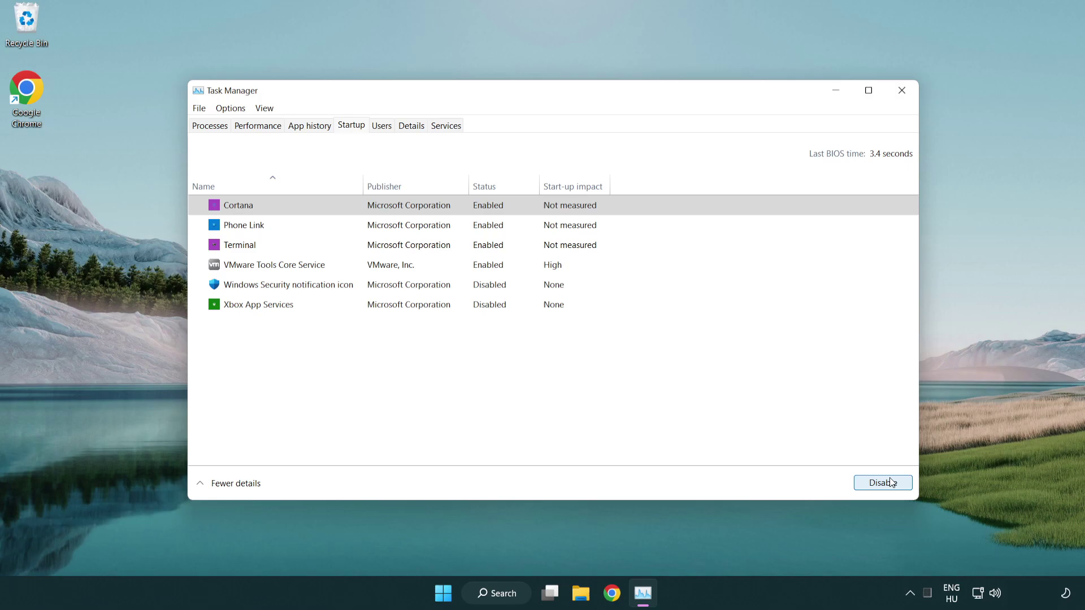
click(431, 228)
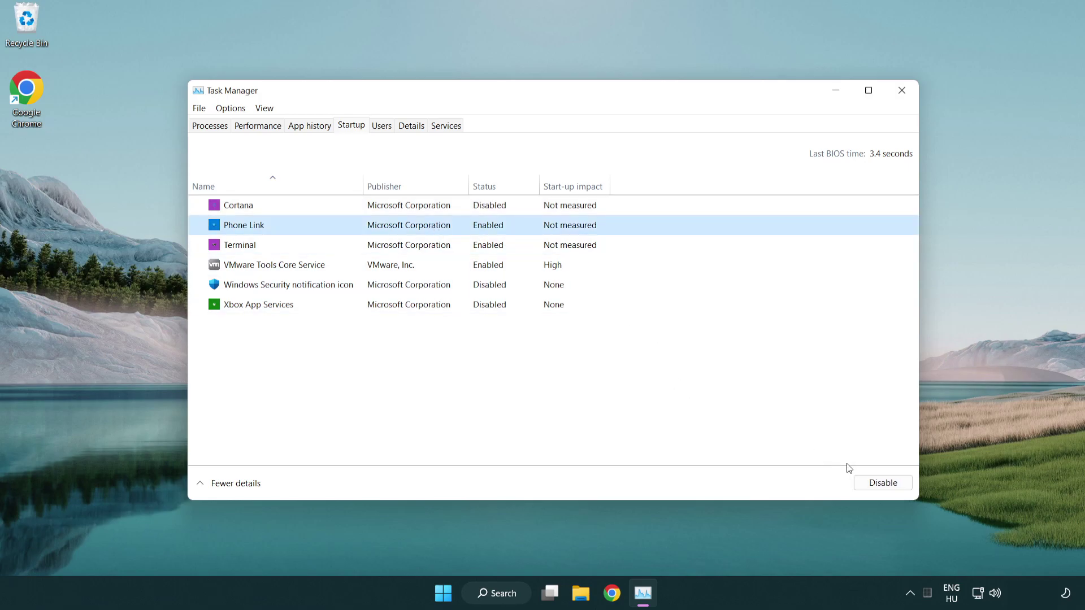
click(883, 482)
click(368, 250)
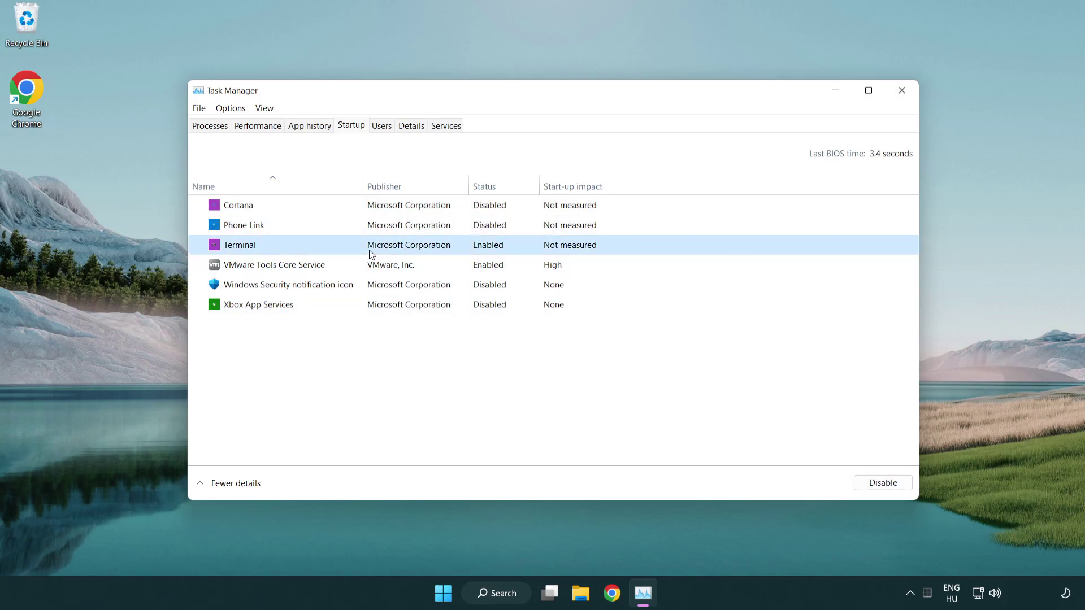
click(882, 483)
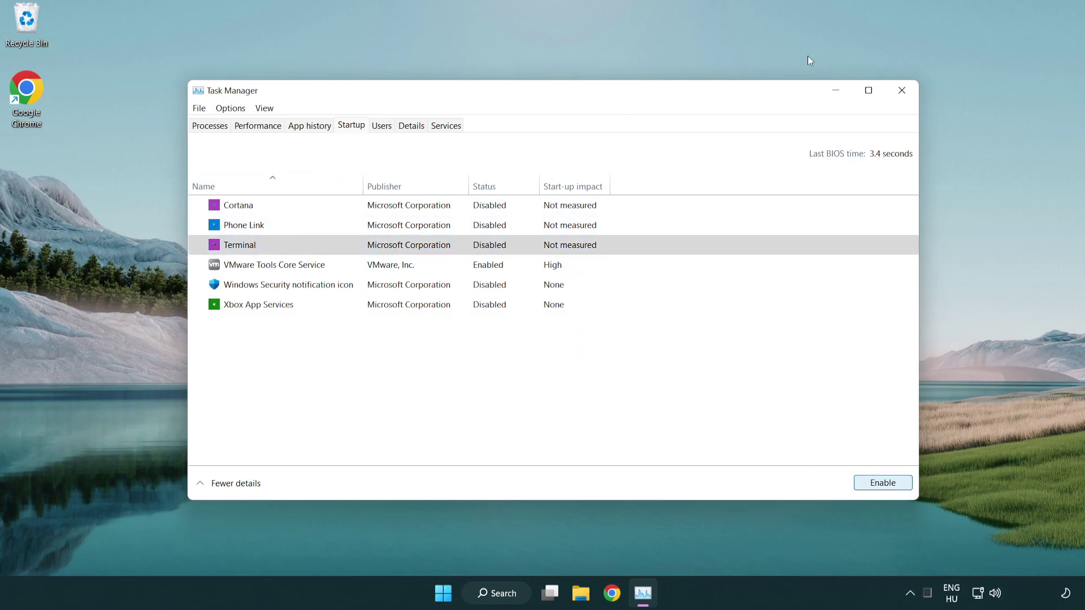
click(902, 90)
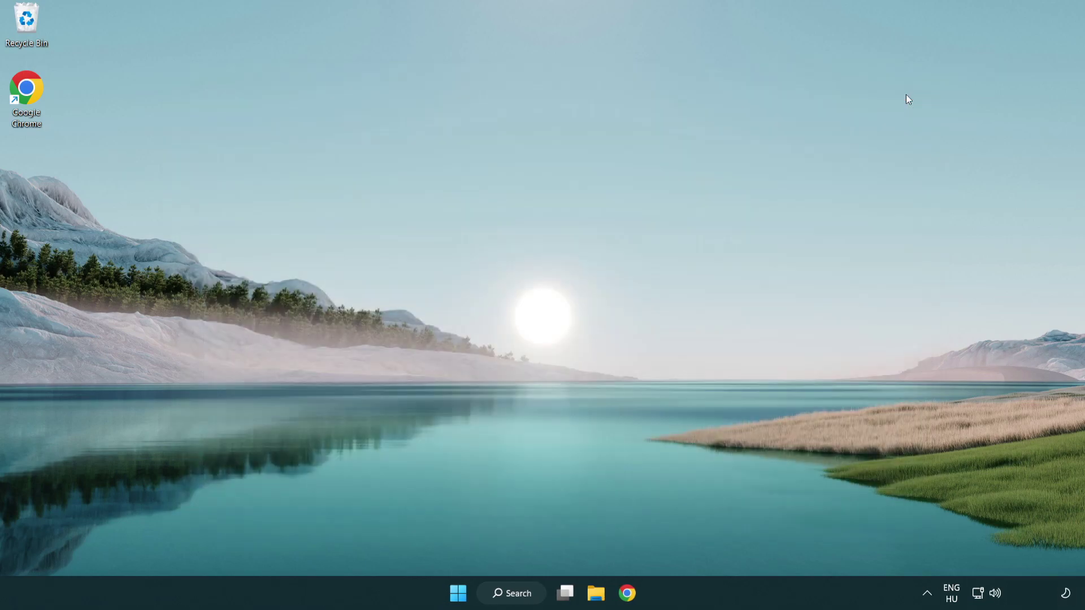
Run a Windows Update check, which reports up to date, then close Settings
click(512, 594)
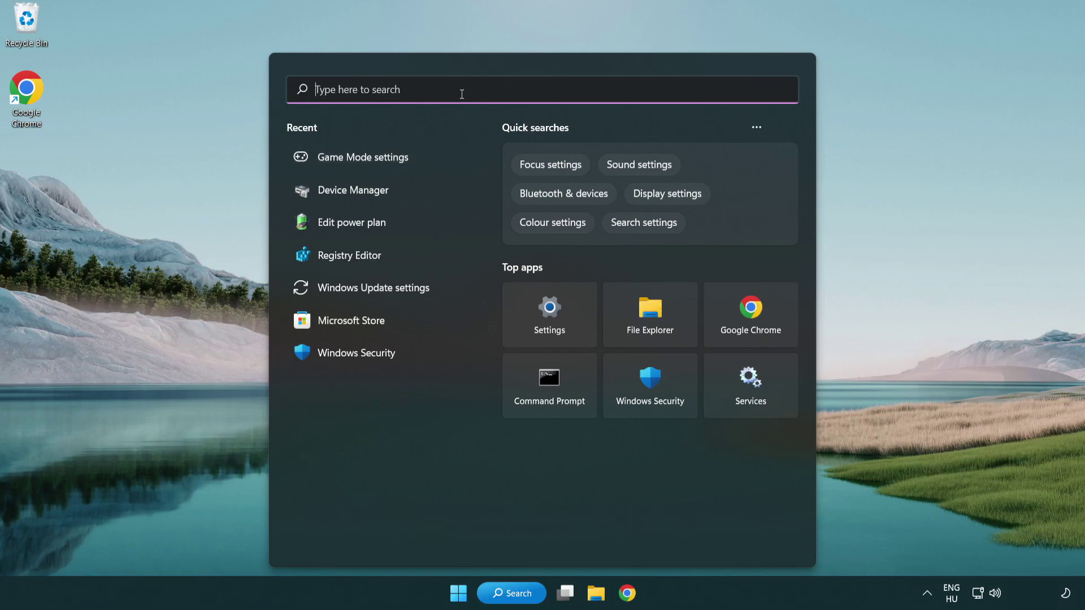
text(update)
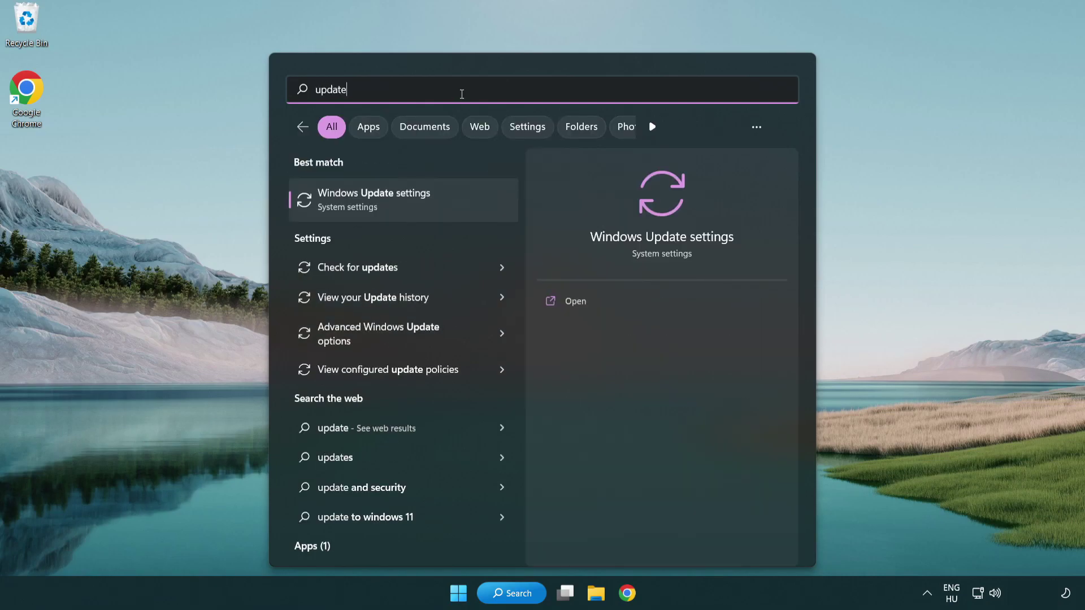
click(420, 206)
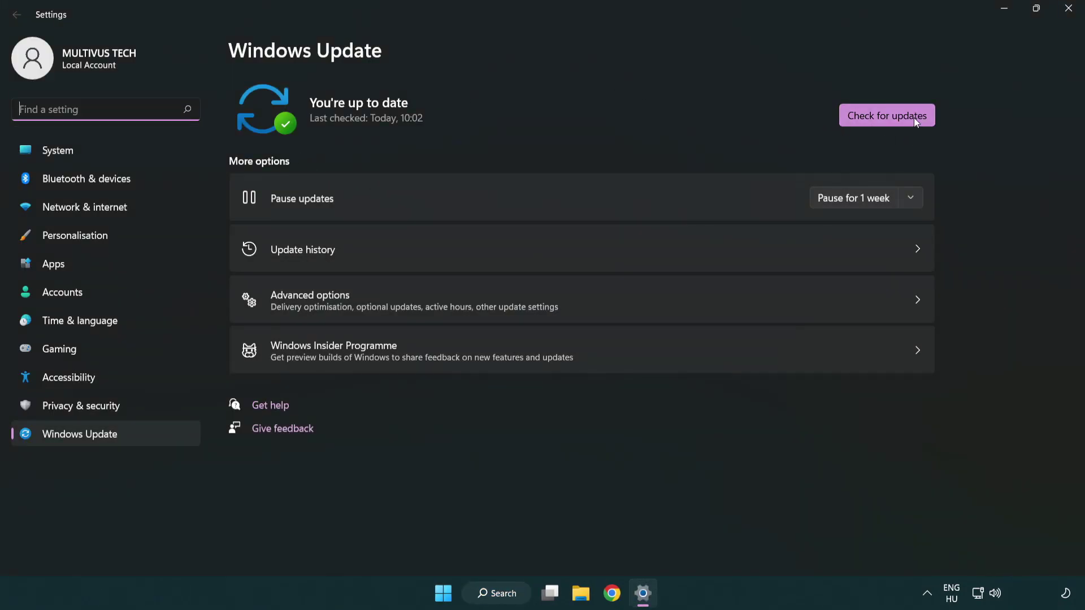
click(894, 115)
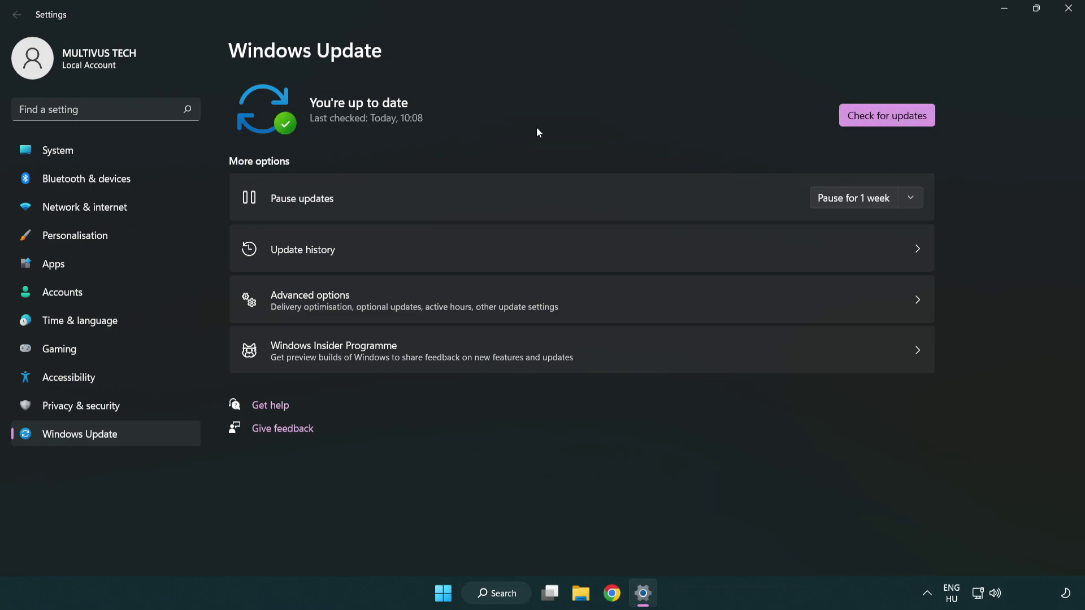
click(1069, 15)
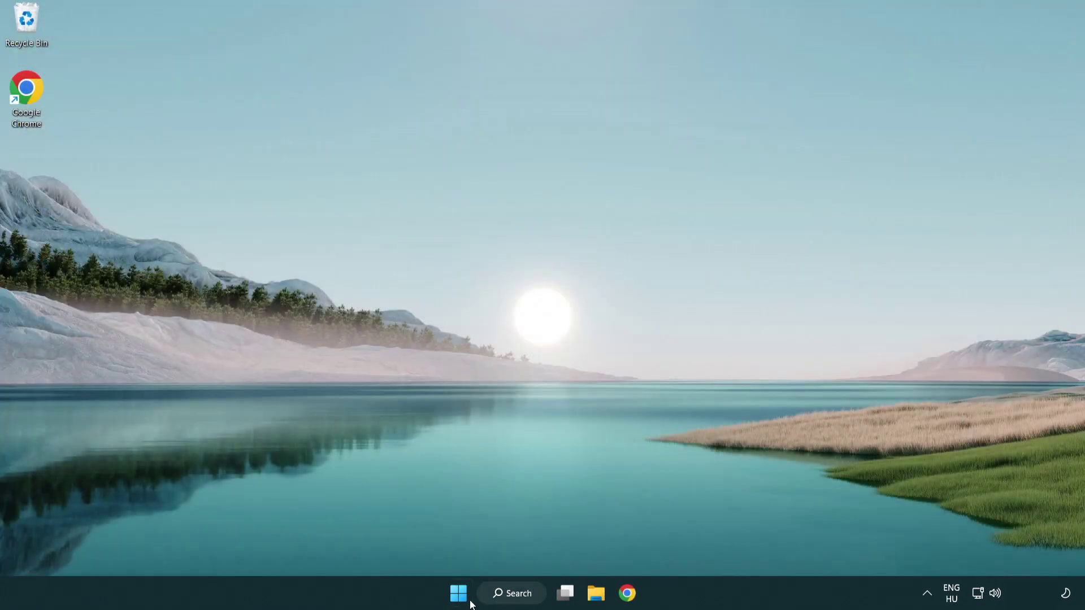
Open Registry Editor and navigate to HKEY_CURRENT_USER\System\GameConfigStore
click(512, 593)
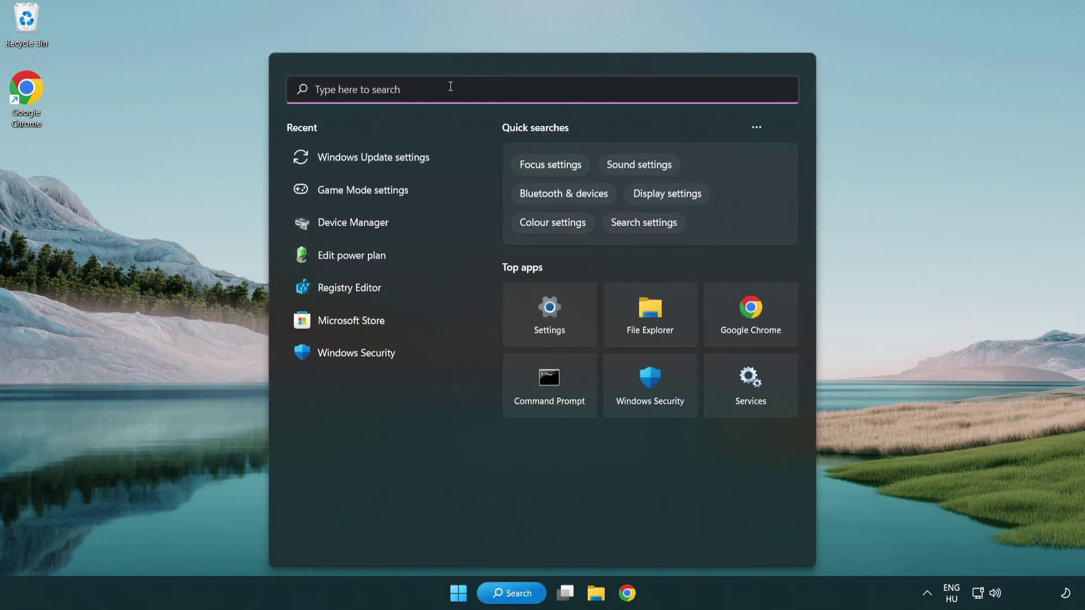
text(regedit)
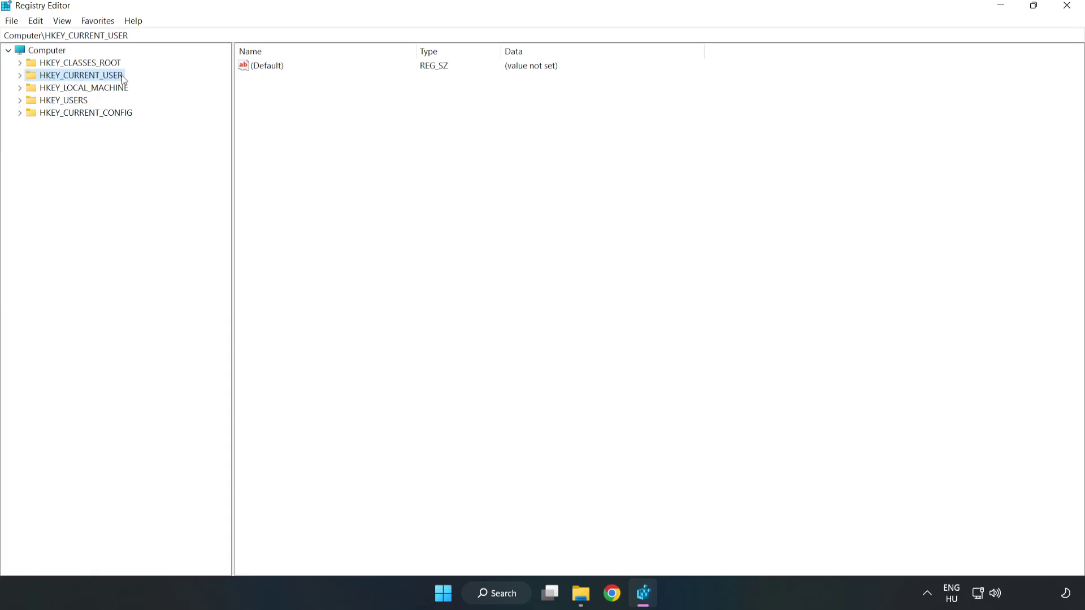
click(21, 75)
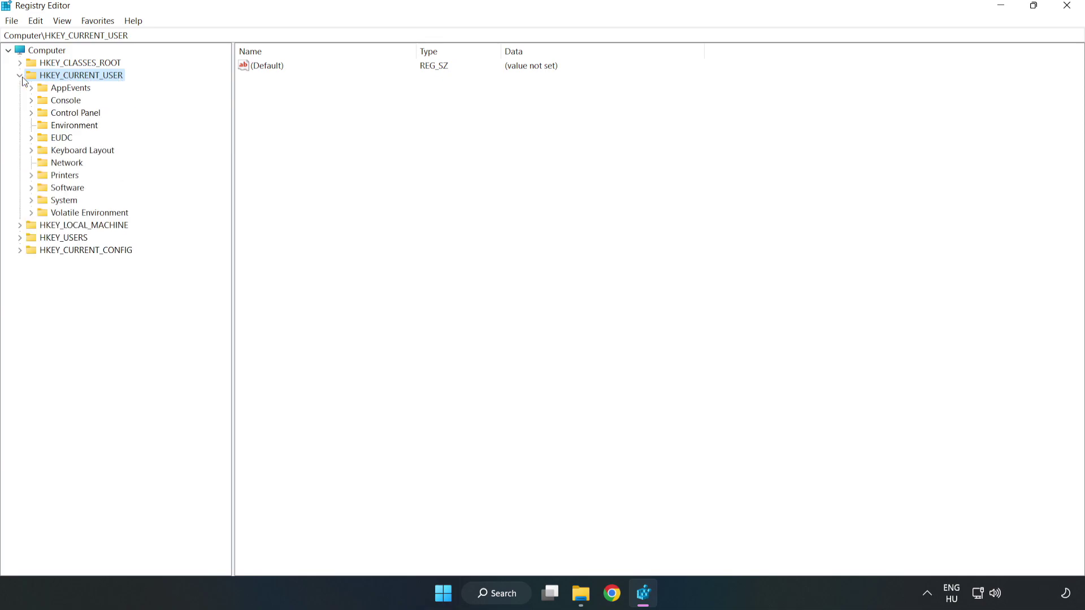
click(31, 201)
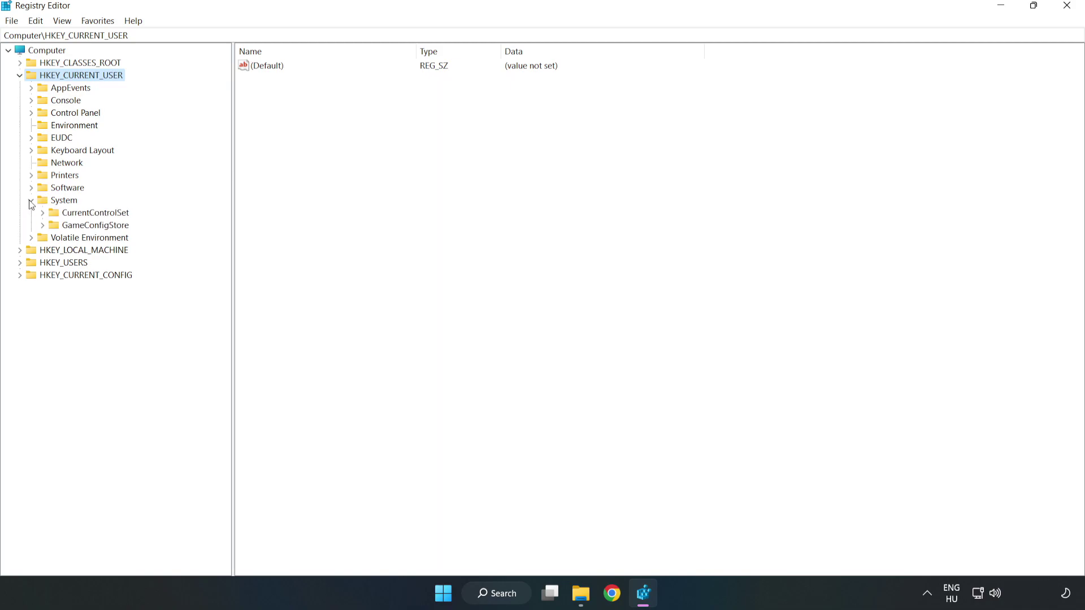
click(91, 226)
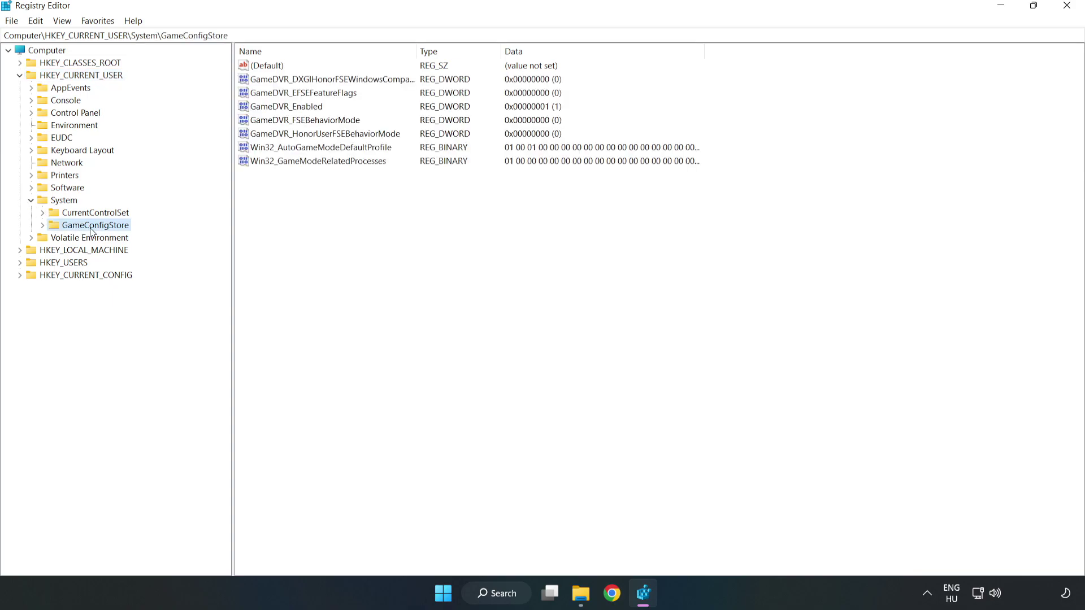
Change GameDVR_Enabled data from 1 to 0 and collapse HKEY_CURRENT_USER
click(269, 108)
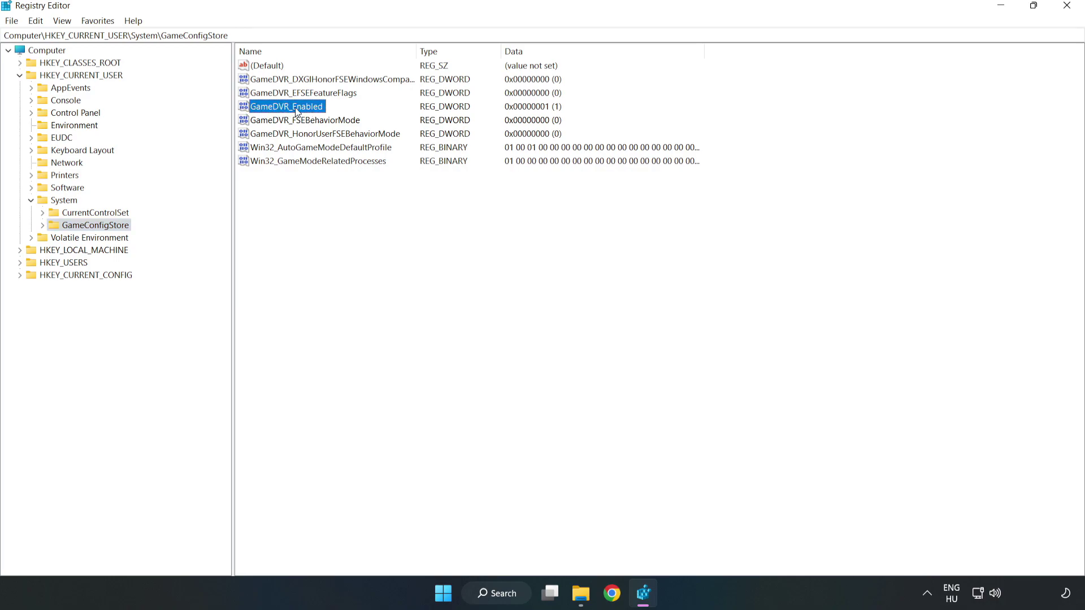
right_click(296, 110)
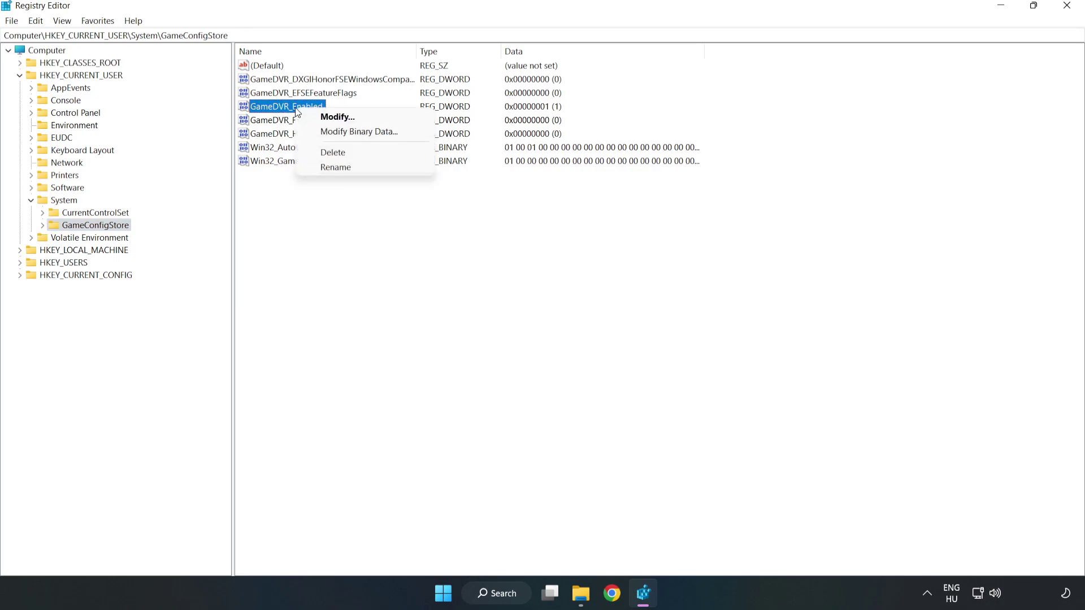
click(344, 118)
drag(232, 85, 603, 230)
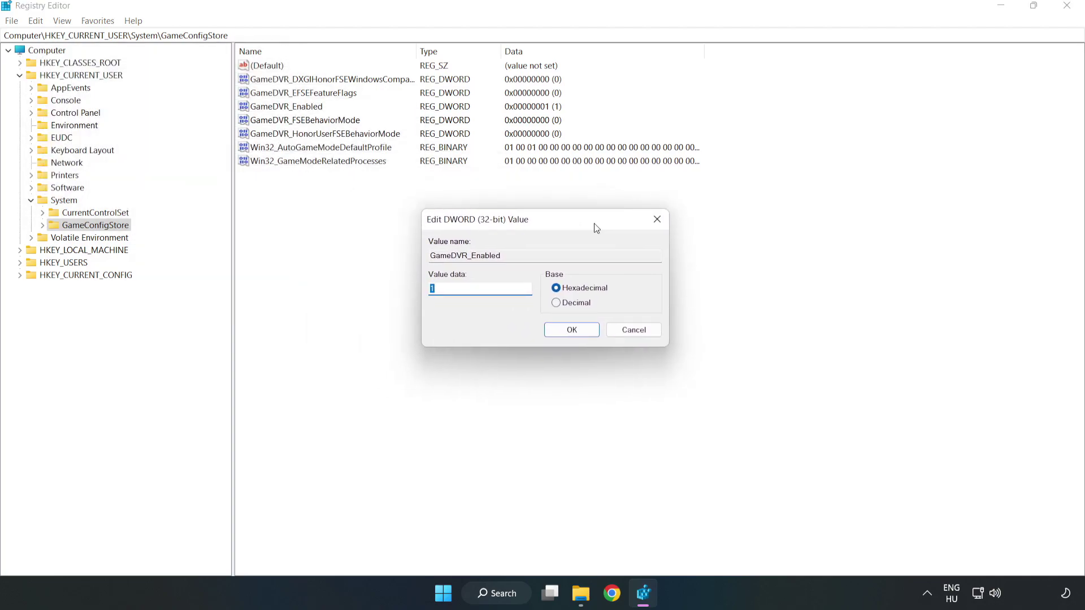
double_click(453, 292)
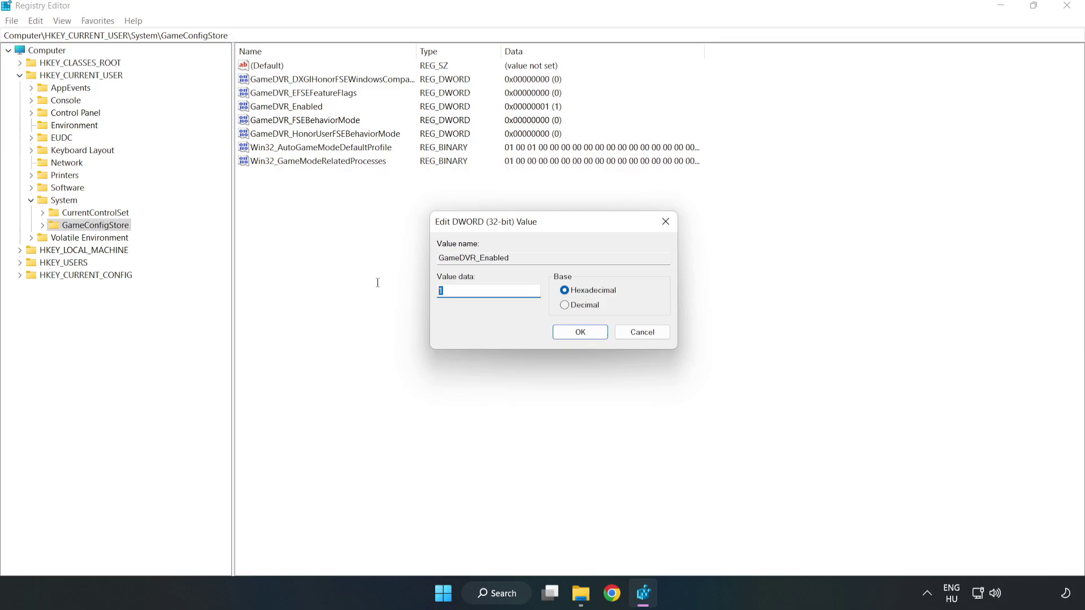
text(0)
click(581, 332)
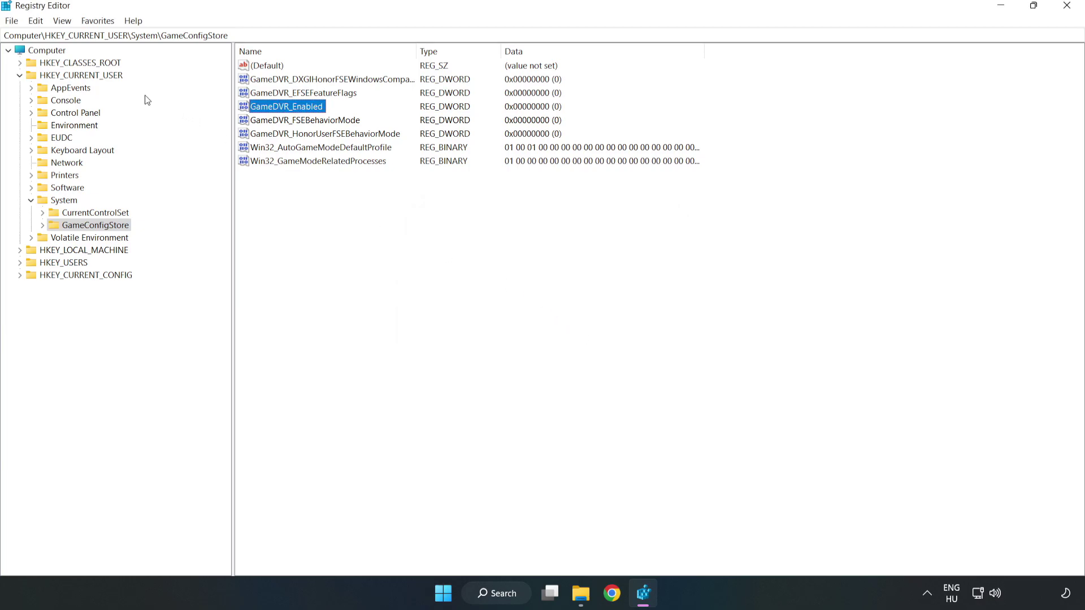
click(20, 76)
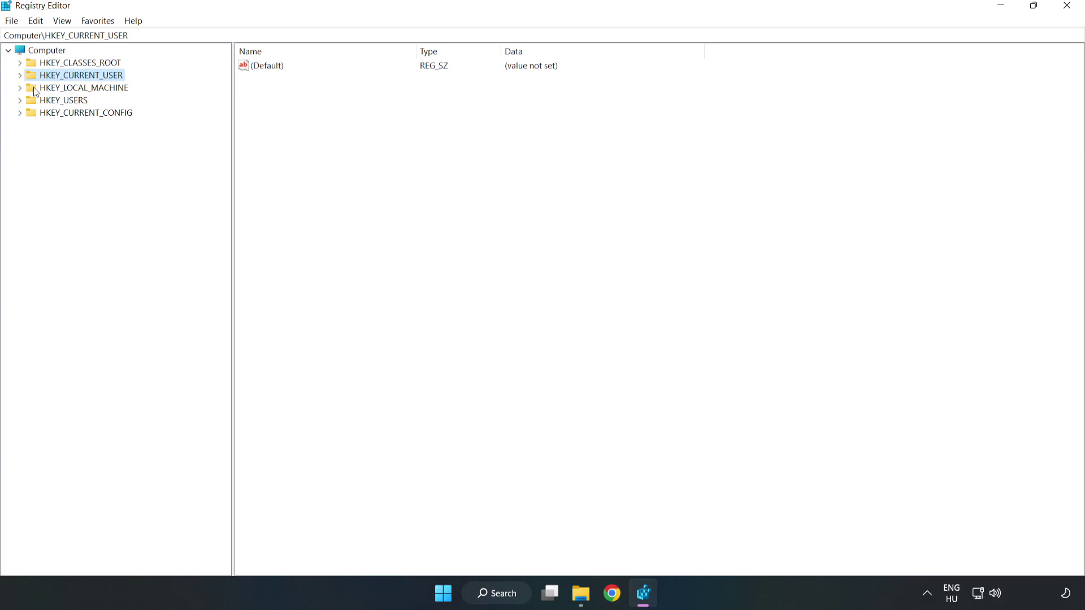
Navigate to HKLM\SOFTWARE\Microsoft\PolicyManager\default\ApplicationManagement\AllowGameDVR
click(20, 89)
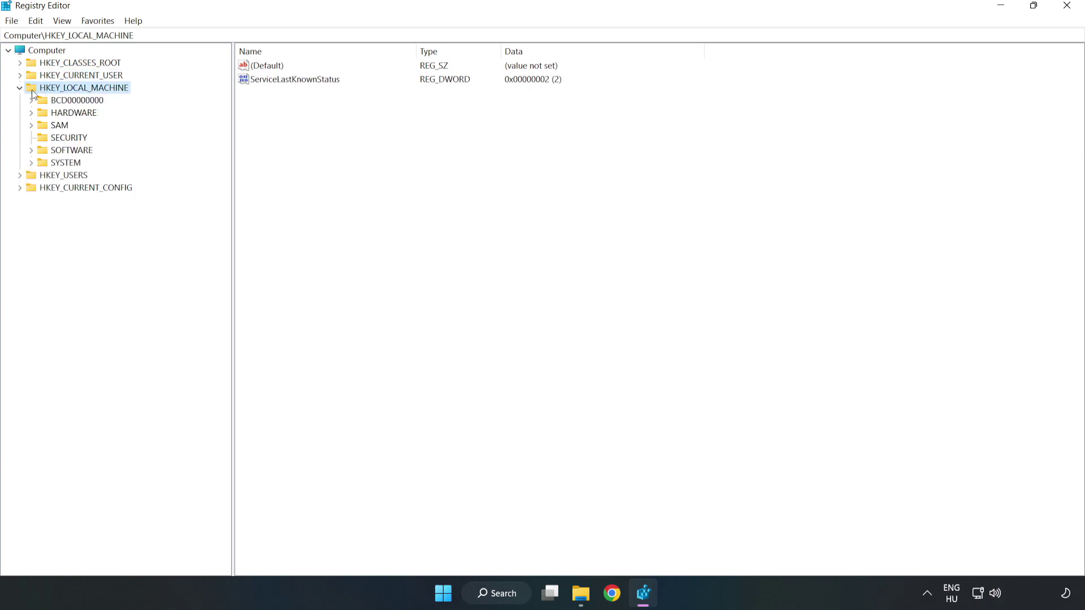
click(32, 150)
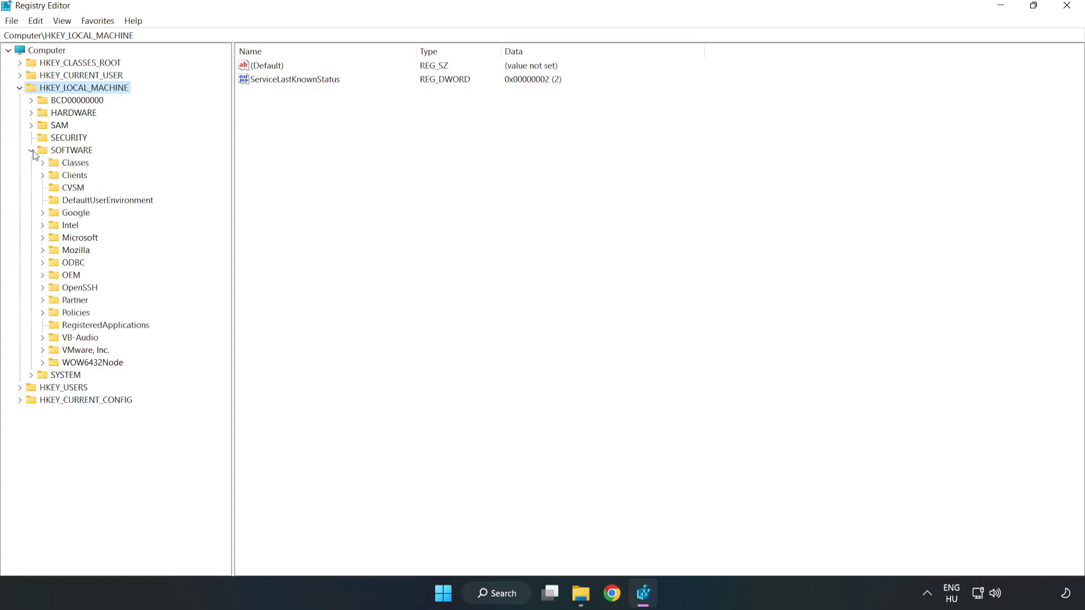
click(44, 239)
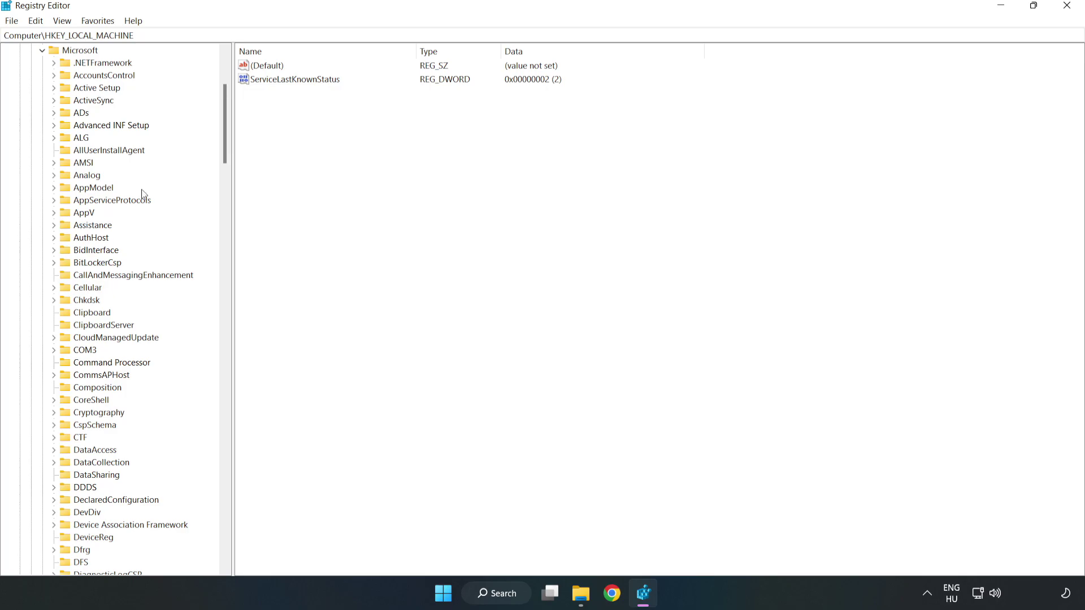
drag(225, 119, 240, 397)
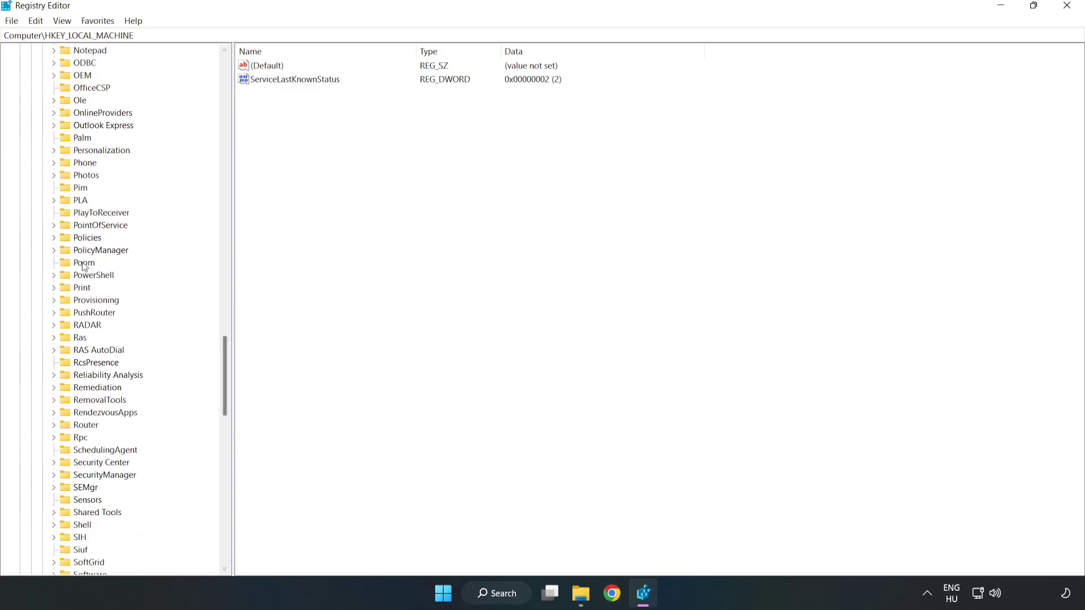
click(54, 250)
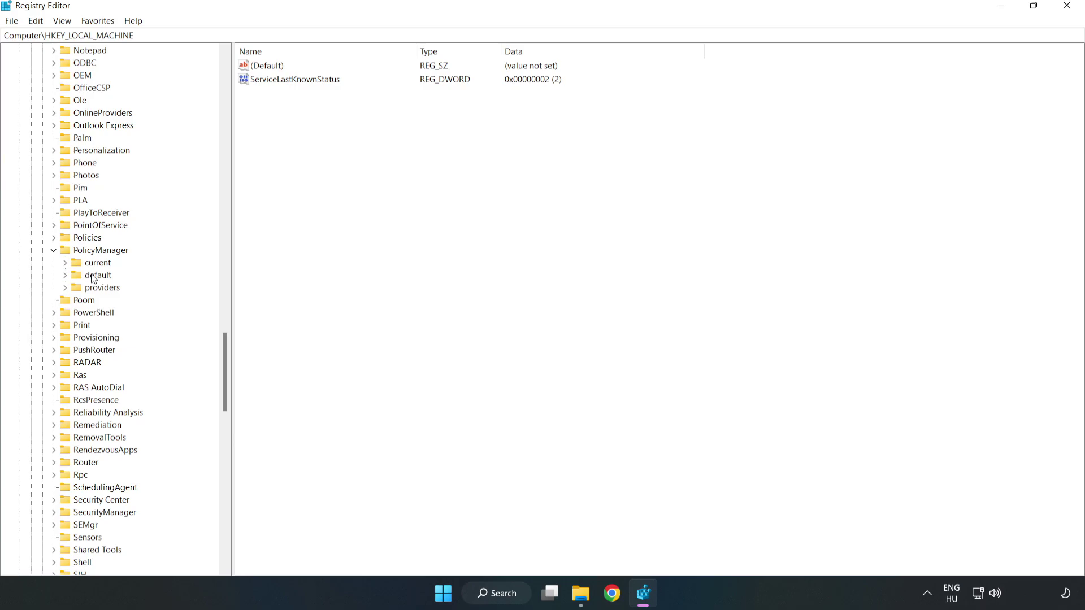
click(65, 274)
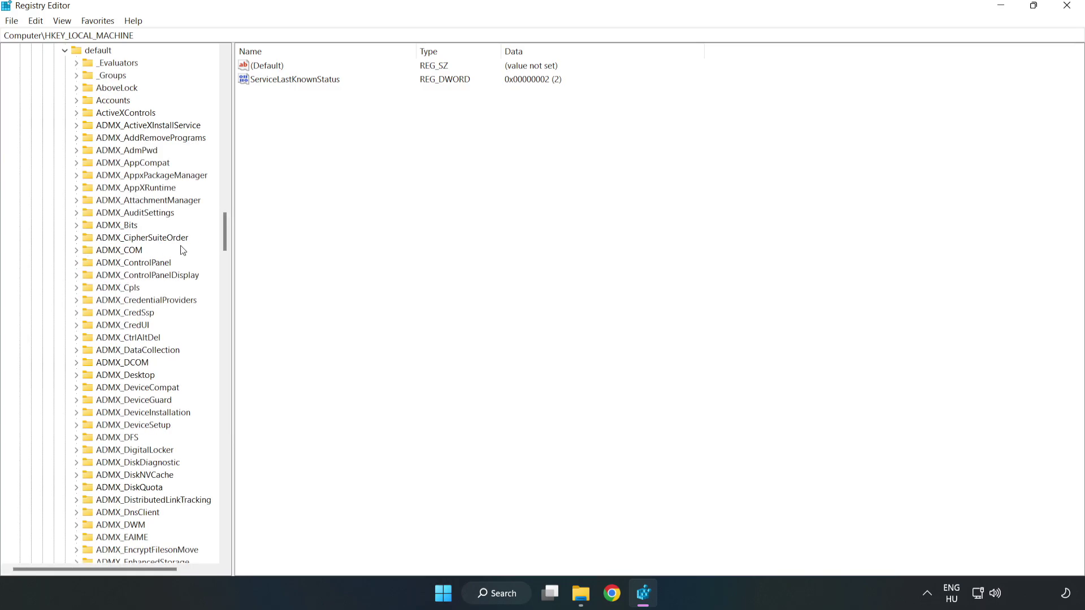
drag(225, 231, 220, 357)
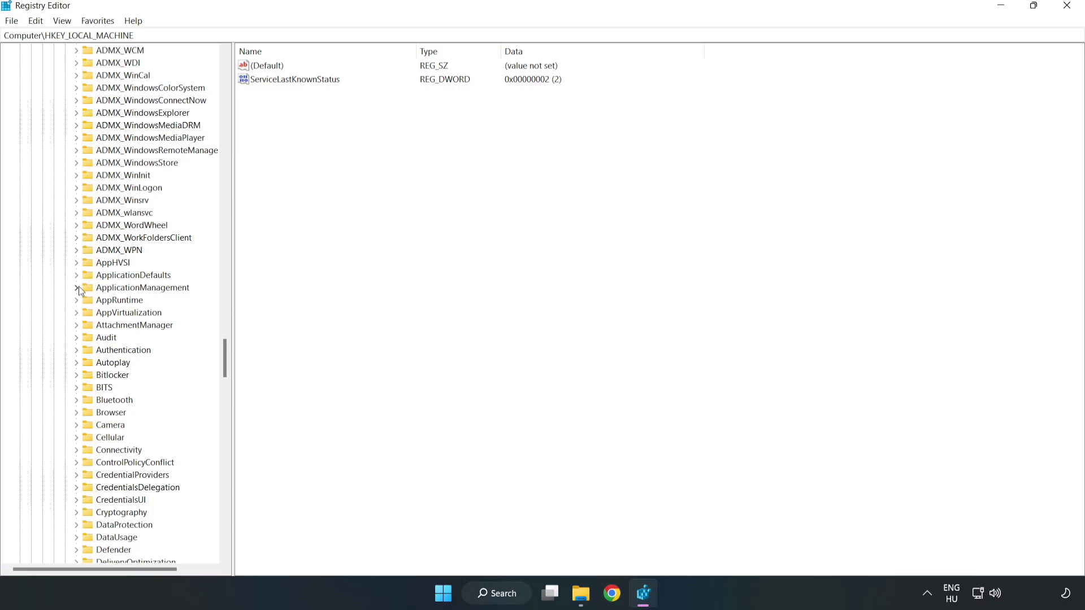
click(79, 286)
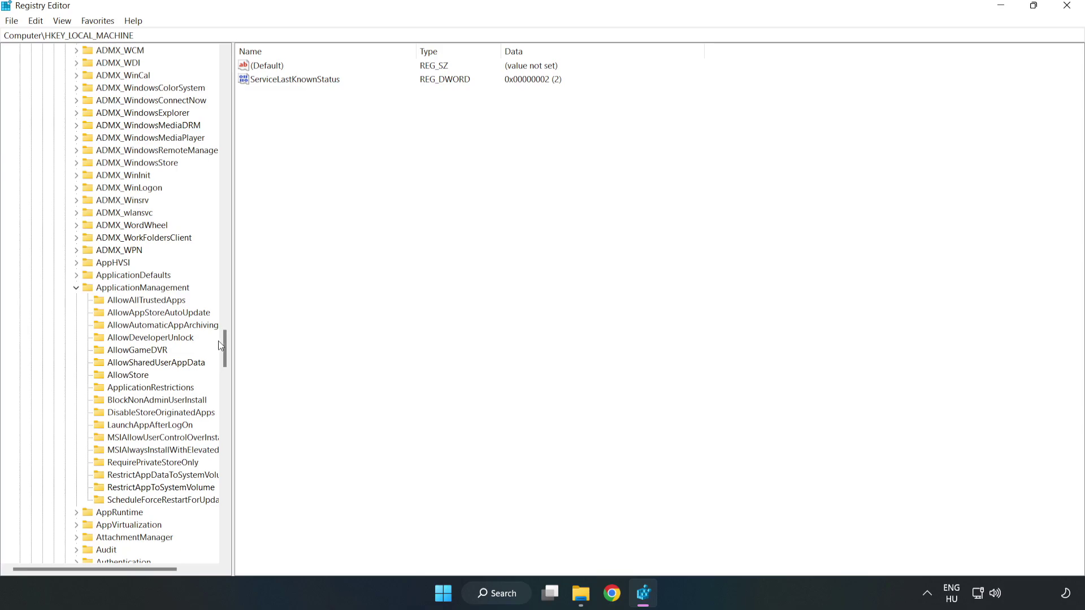
click(127, 350)
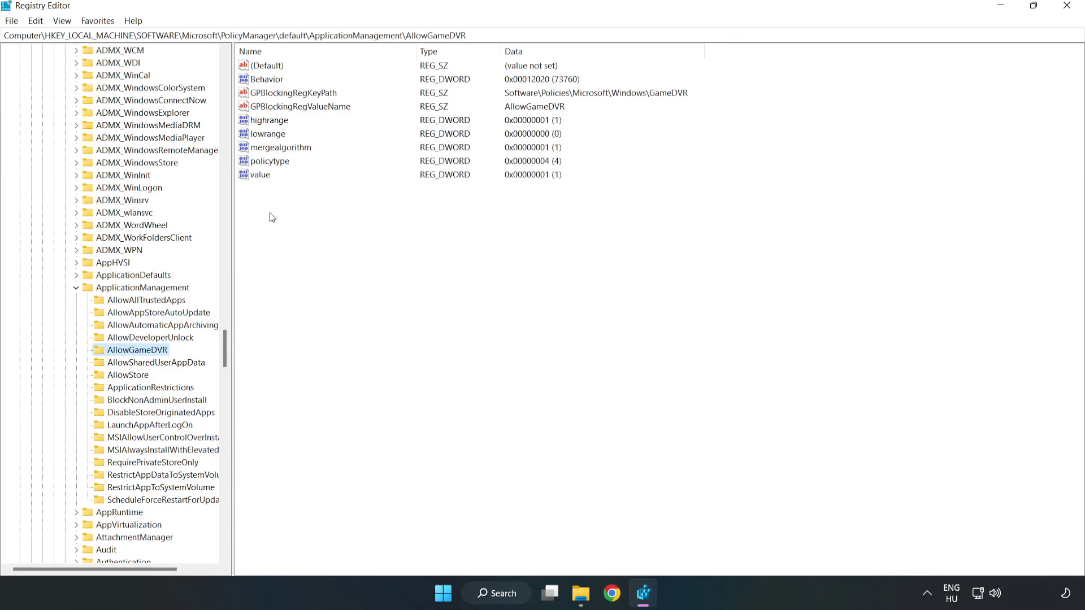
Set AllowGameDVR's value entry to 0 and close Registry Editor
click(254, 176)
right_click(265, 179)
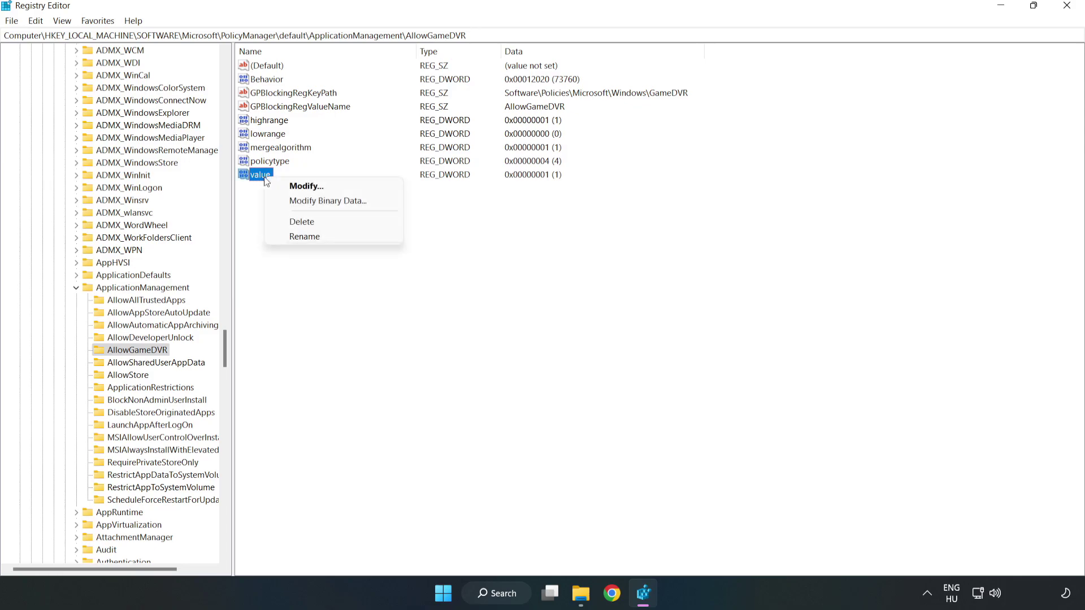
click(312, 189)
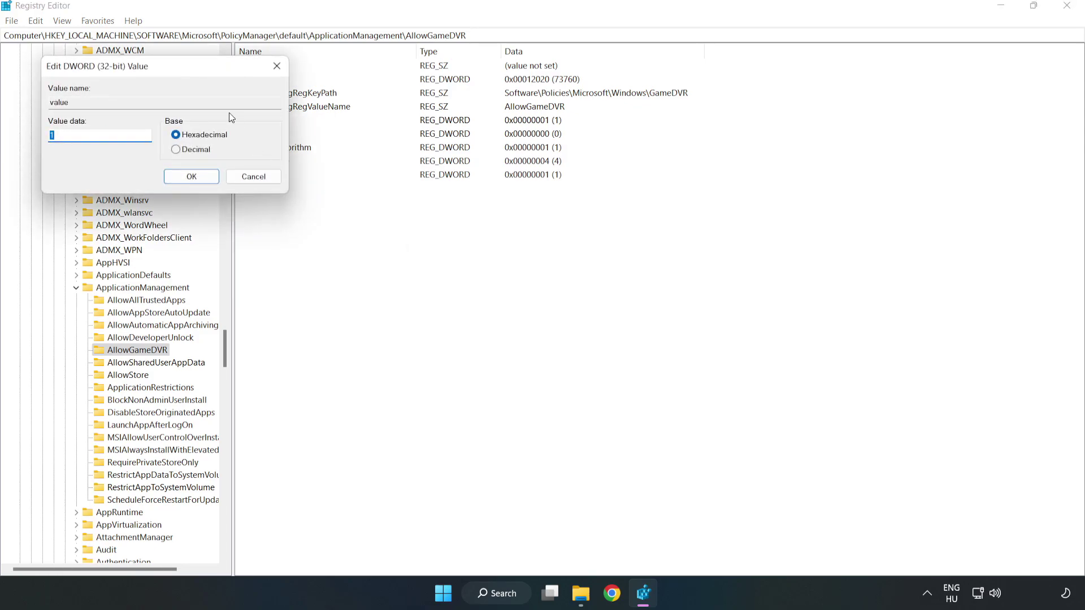
mouse_move(214, 84)
mouse_down()
mouse_move(552, 231)
mouse_move(536, 226)
mouse_up()
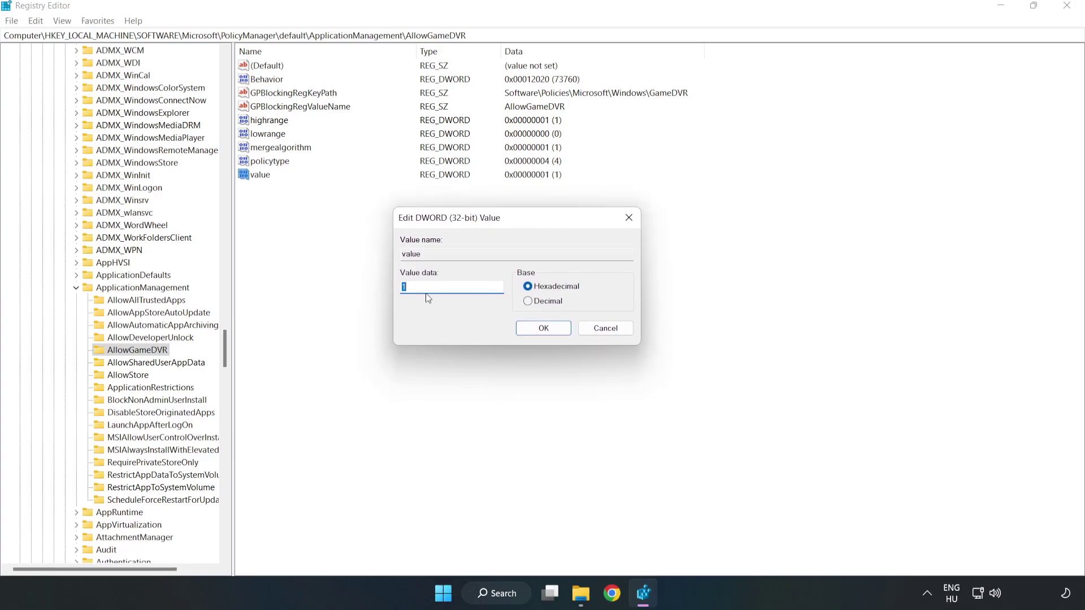
text(0)
click(543, 328)
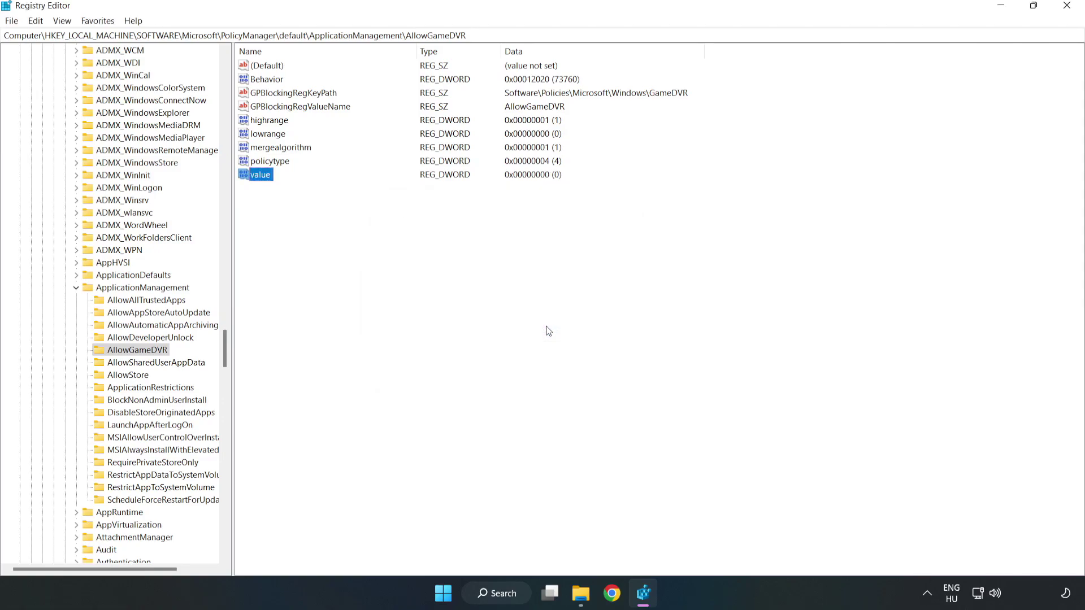
click(1067, 8)
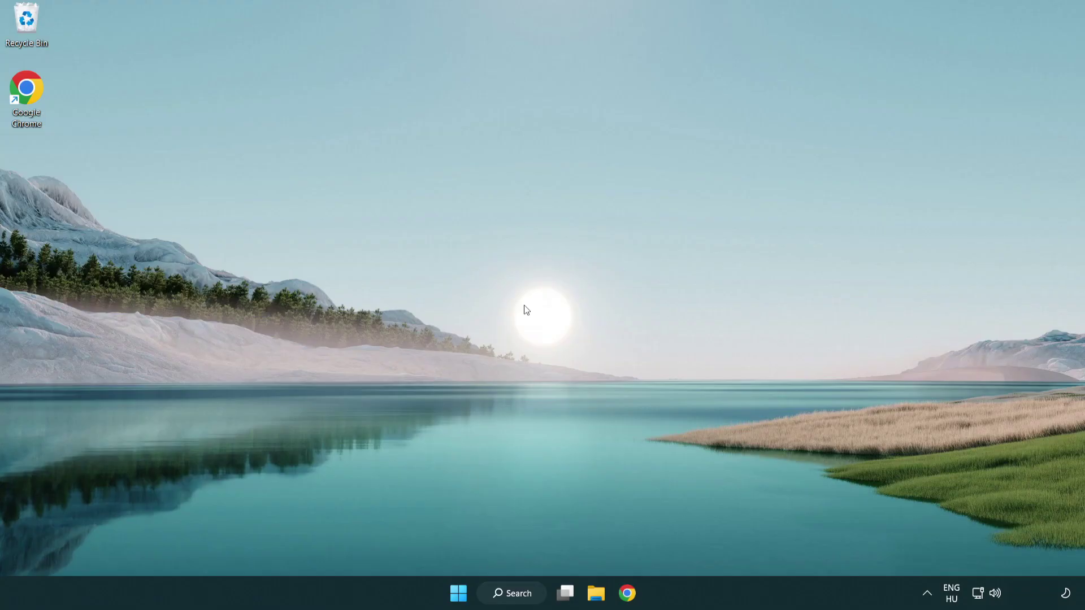
Download dxwebsetup.exe, the DirectX End-User Runtime Web Installer, in Chrome
click(628, 594)
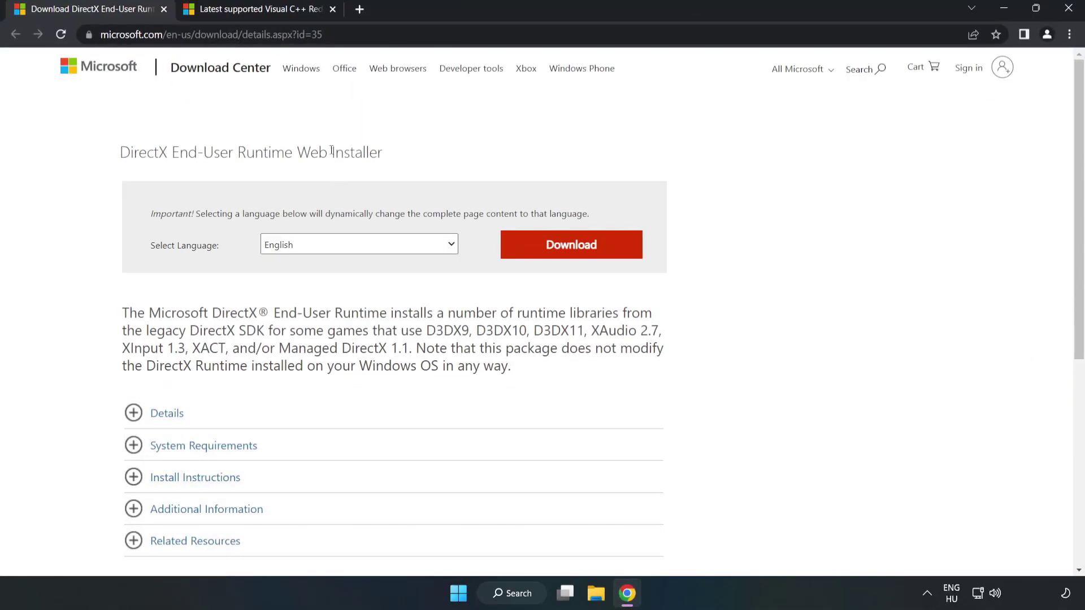
click(322, 34)
drag(324, 34, 143, 34)
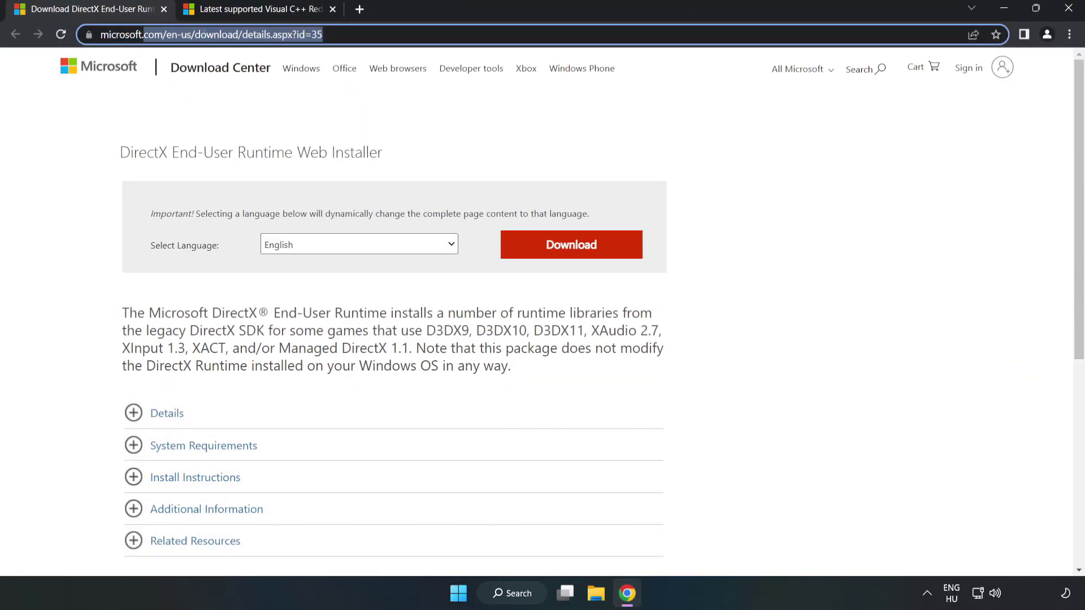
click(408, 38)
click(440, 135)
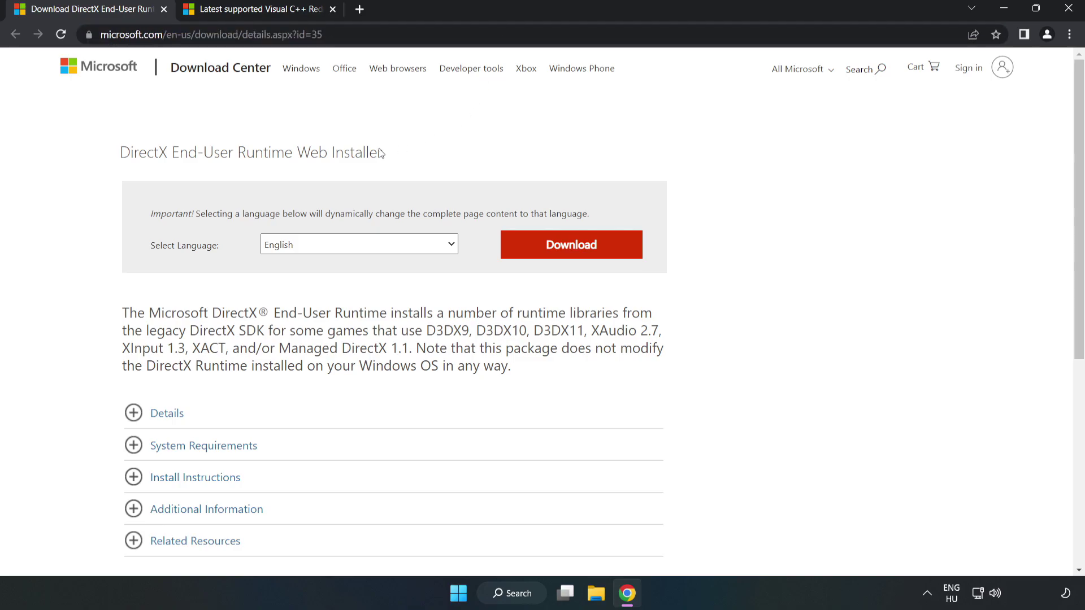
click(577, 256)
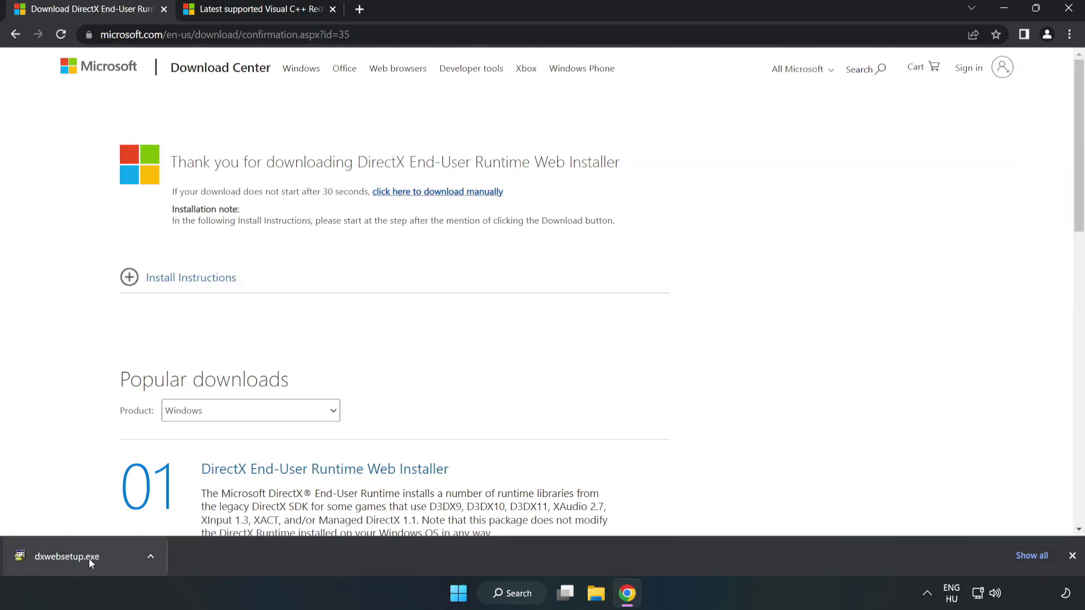
Run dxwebsetup.exe, accepting the license and skipping the Bing Bar, then finish the installer
click(109, 559)
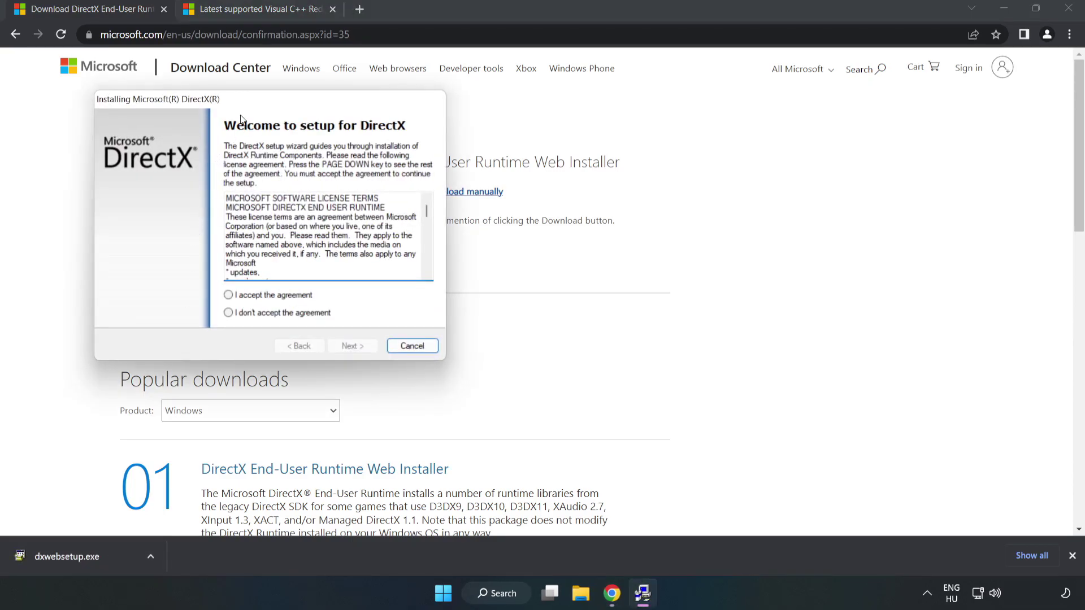
drag(242, 100, 513, 152)
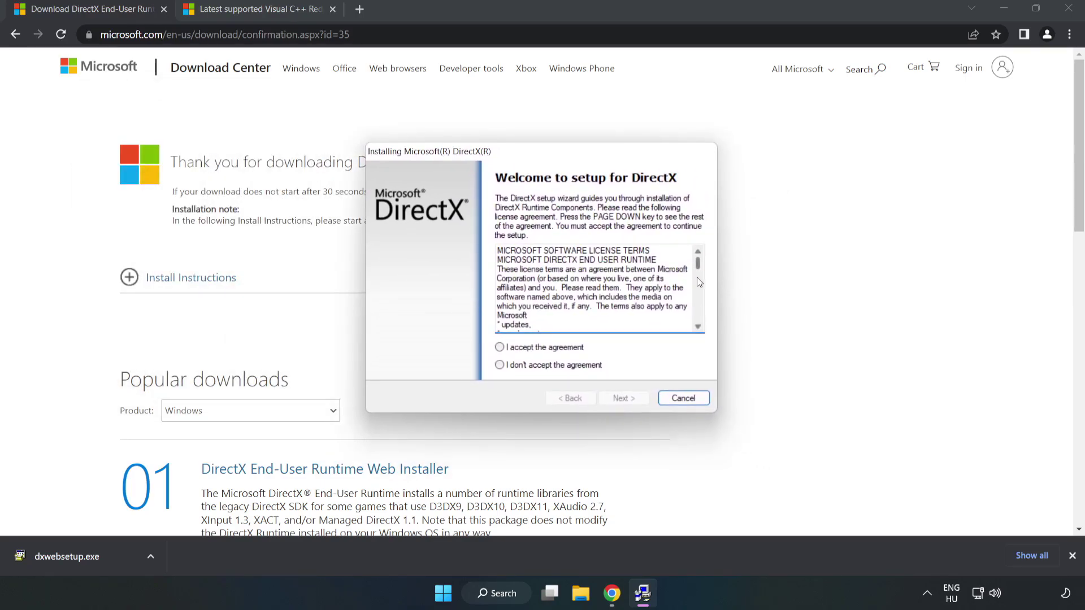
drag(698, 263, 698, 327)
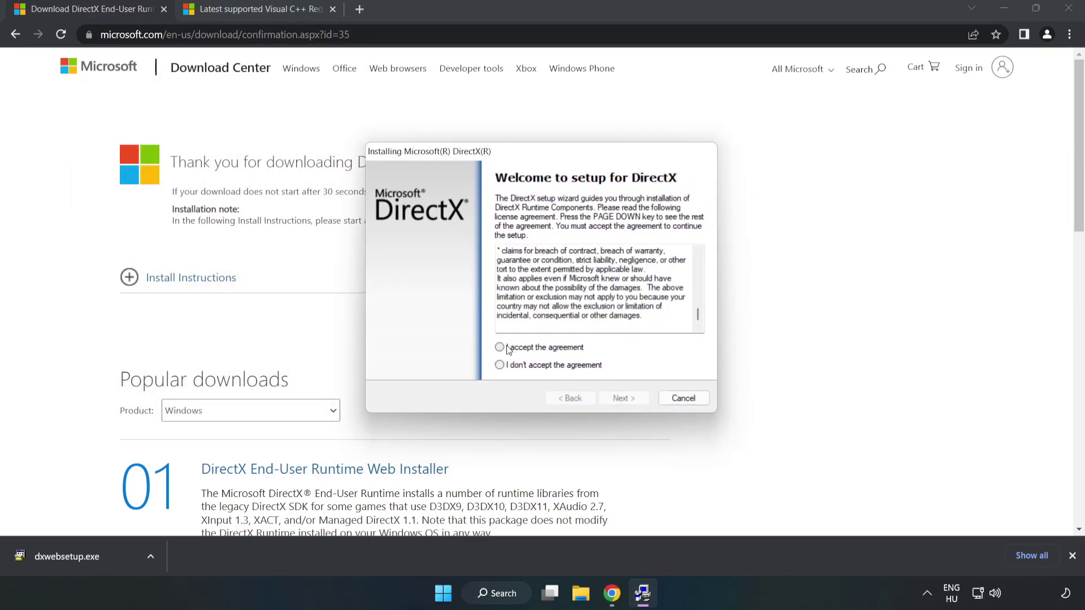
click(499, 347)
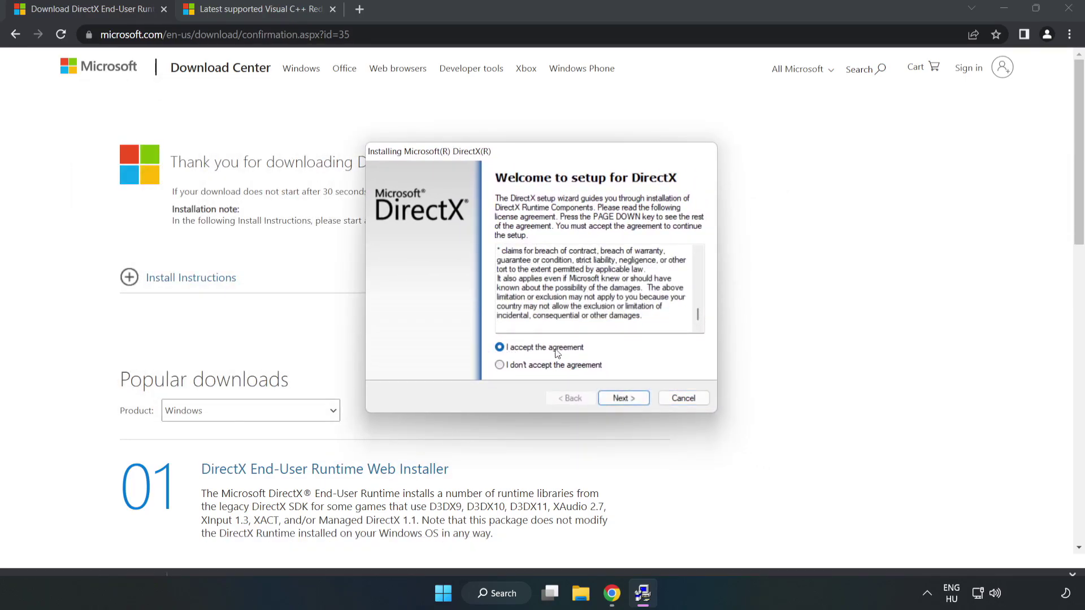
click(623, 398)
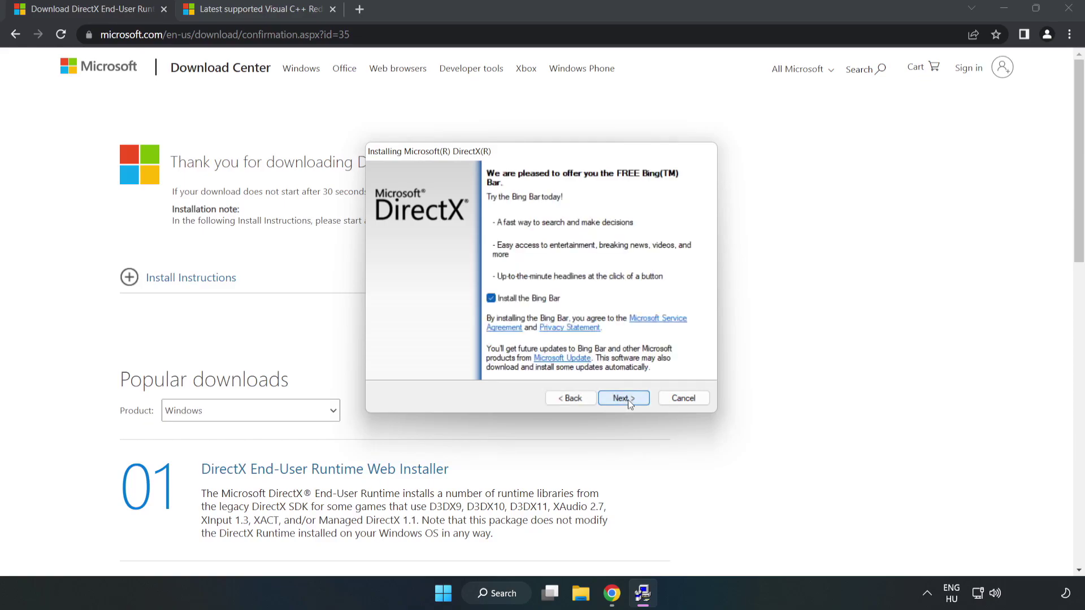
click(490, 299)
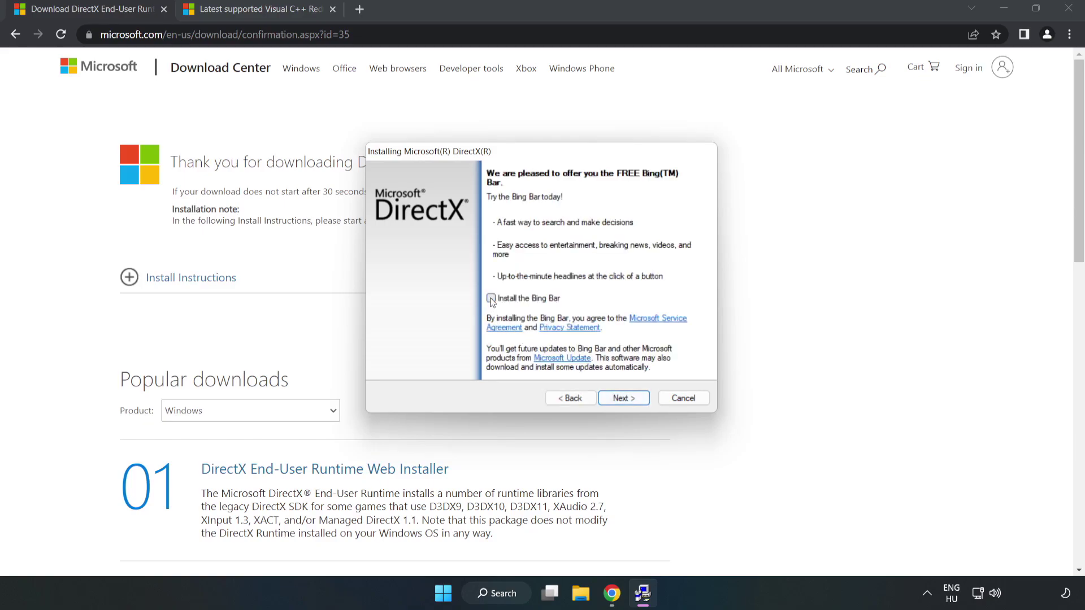
click(626, 396)
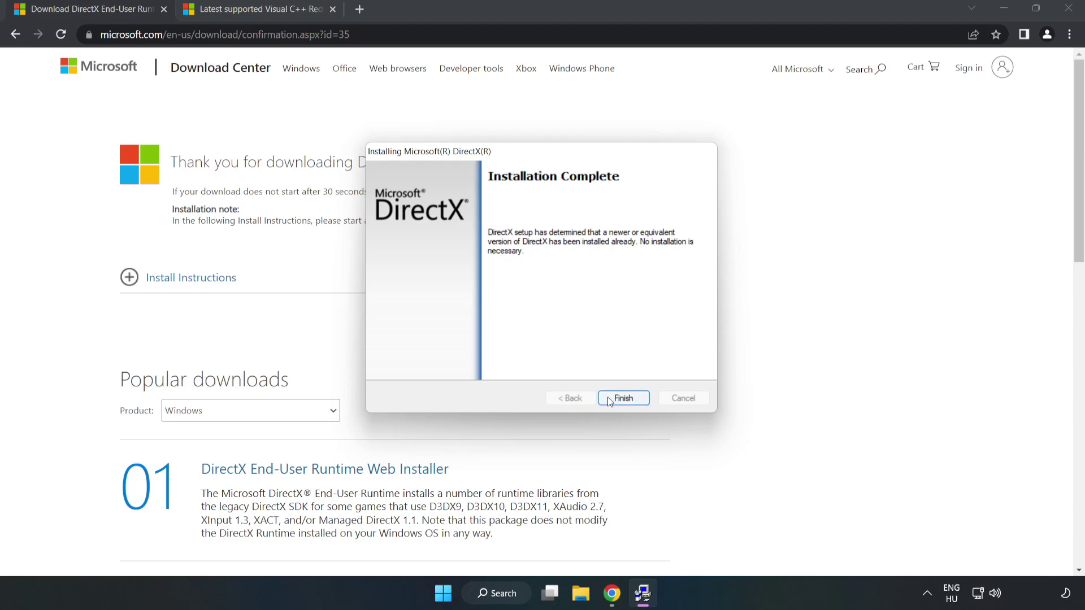
click(626, 400)
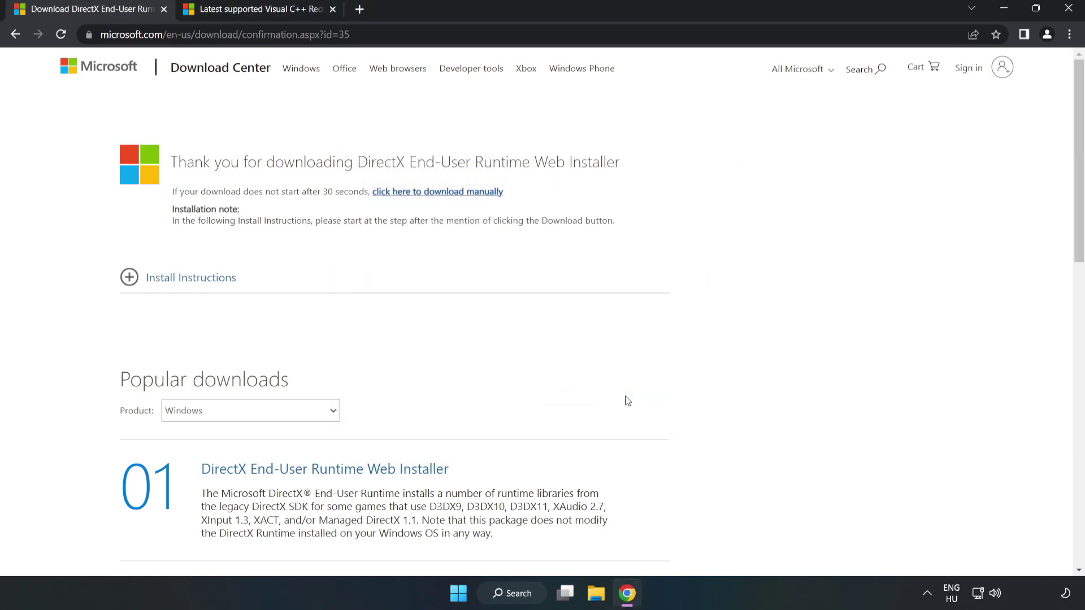
Close the DirectX tab and download the Visual C++ redistributables, allowing multiple downloads
click(164, 10)
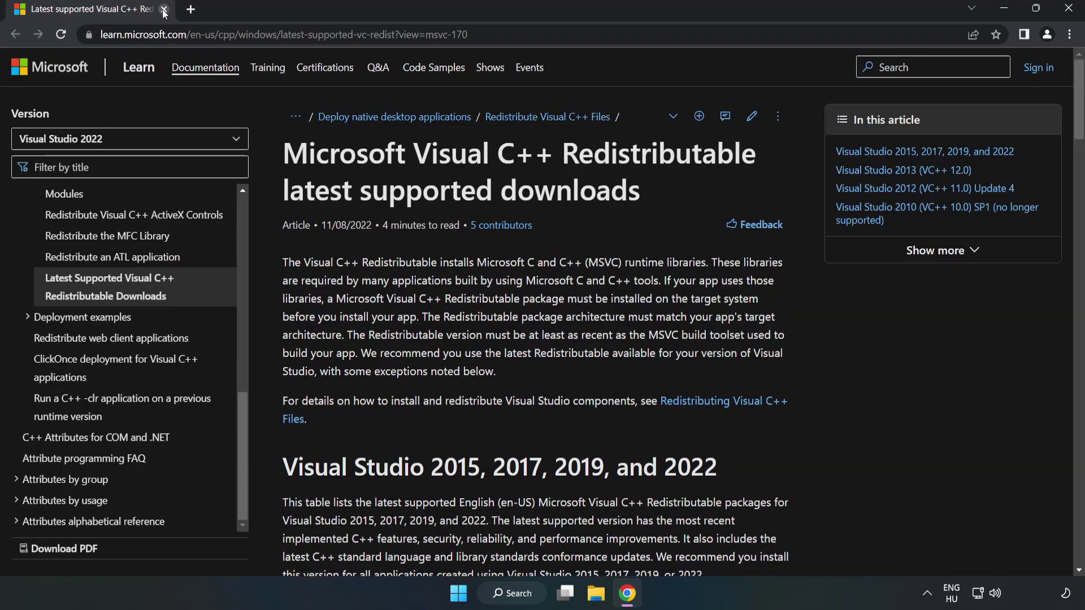
click(280, 34)
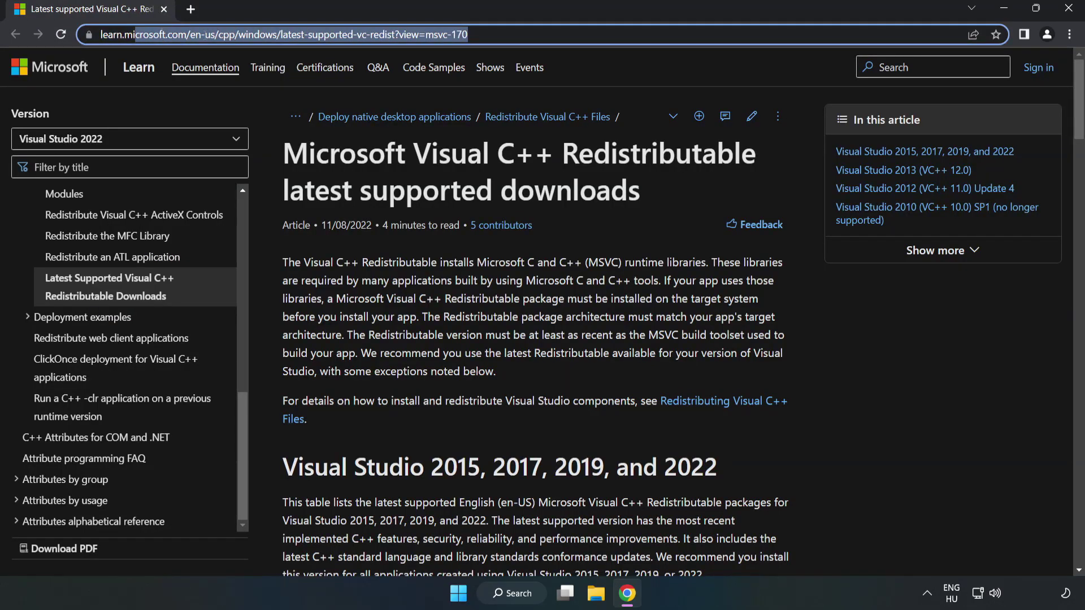
click(593, 254)
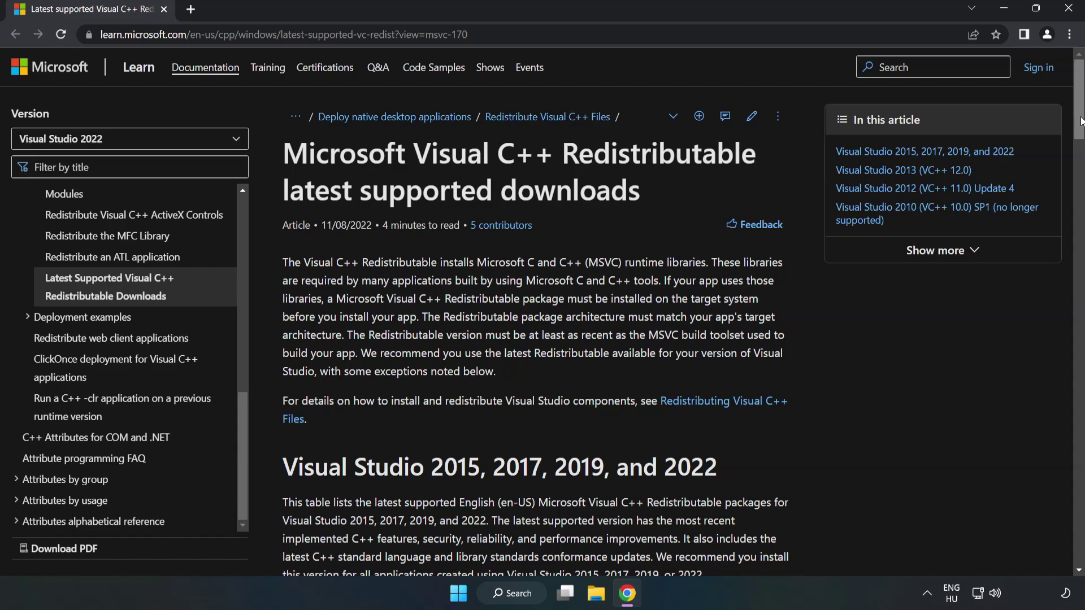
drag(1080, 119, 1080, 182)
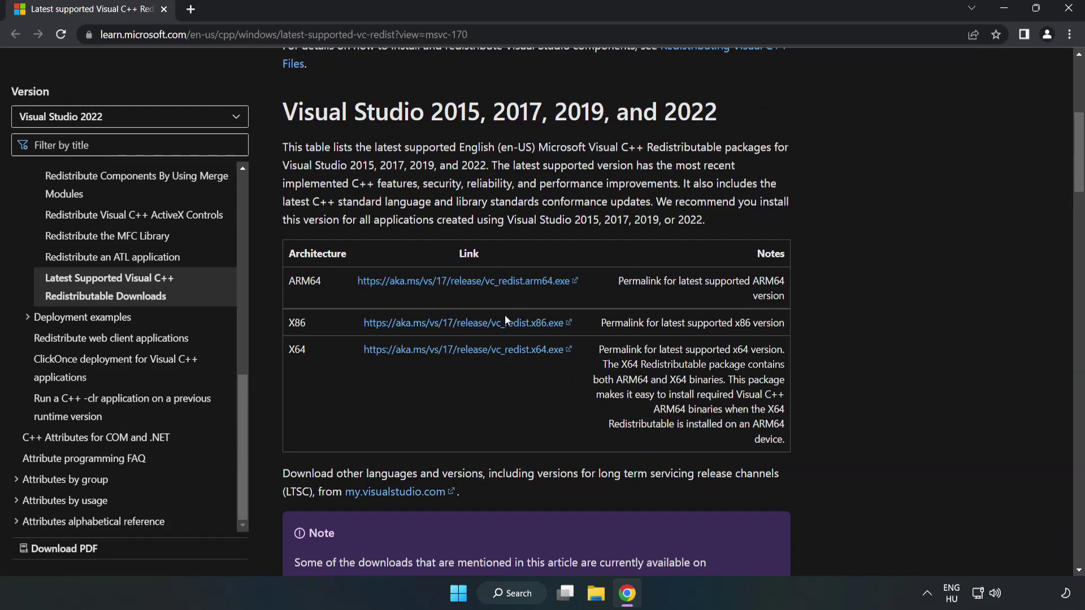
click(476, 323)
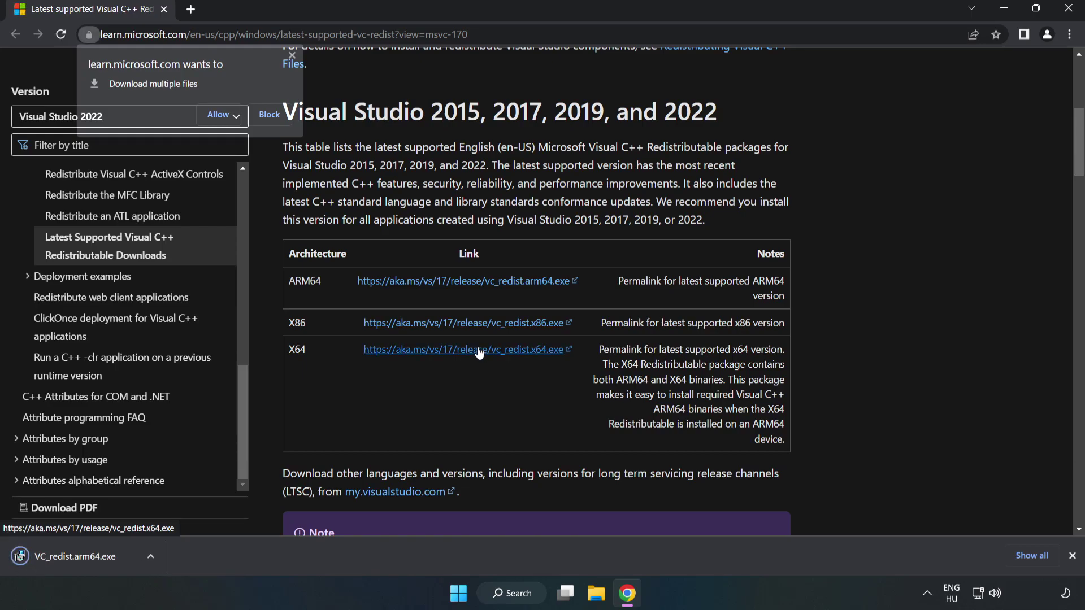
click(220, 115)
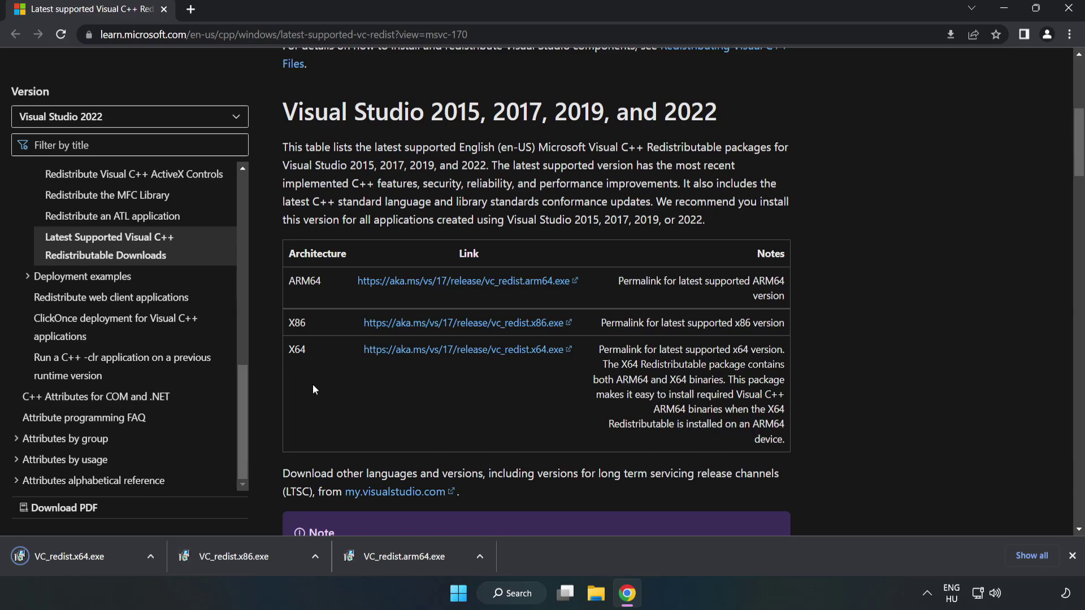
click(415, 560)
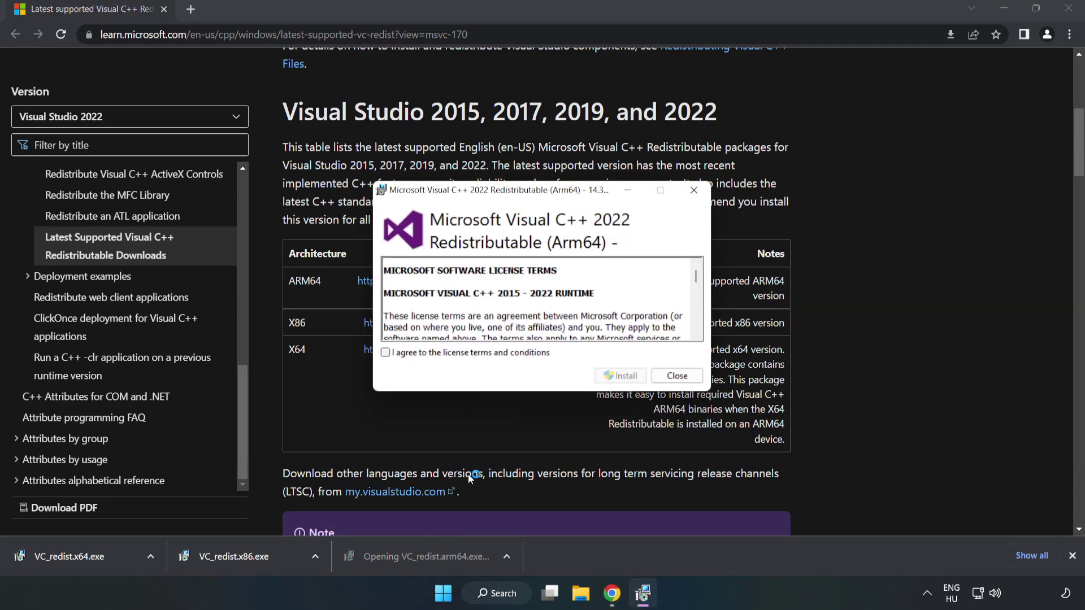
scroll(689, 288, down, 10)
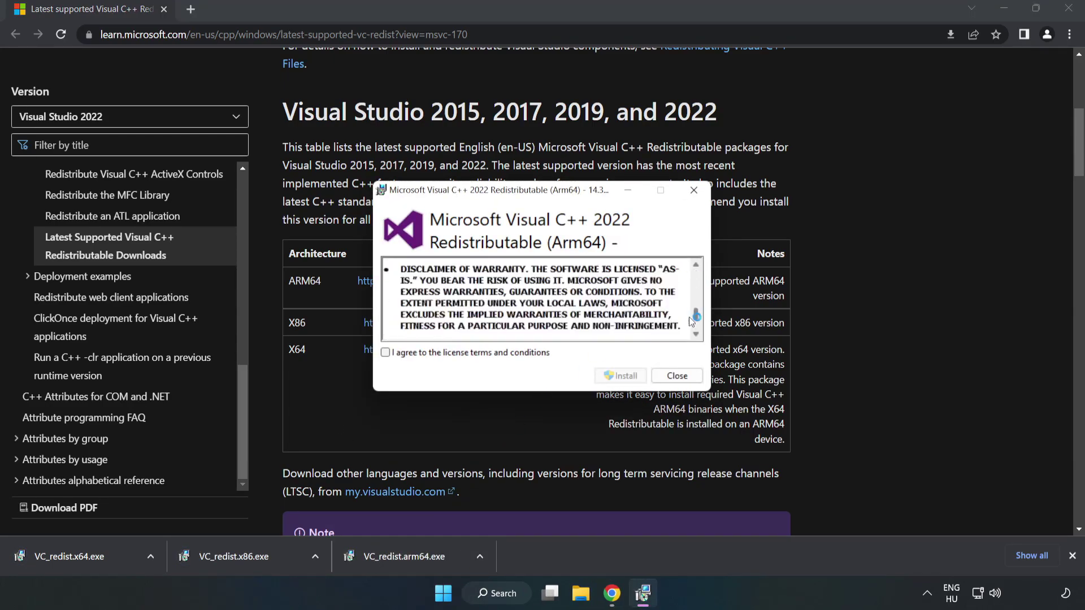
click(474, 353)
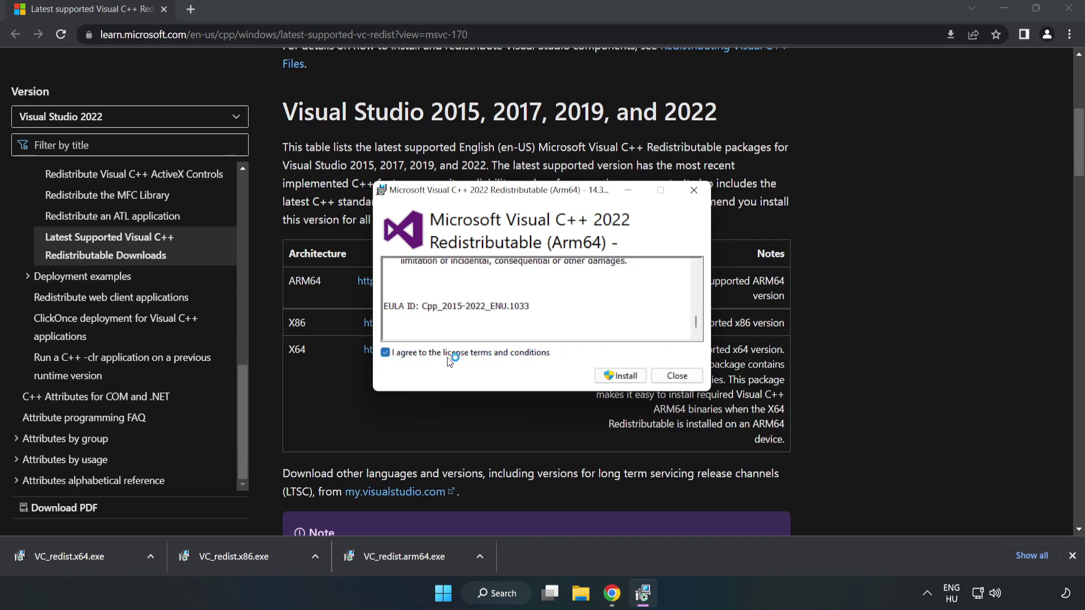
click(621, 376)
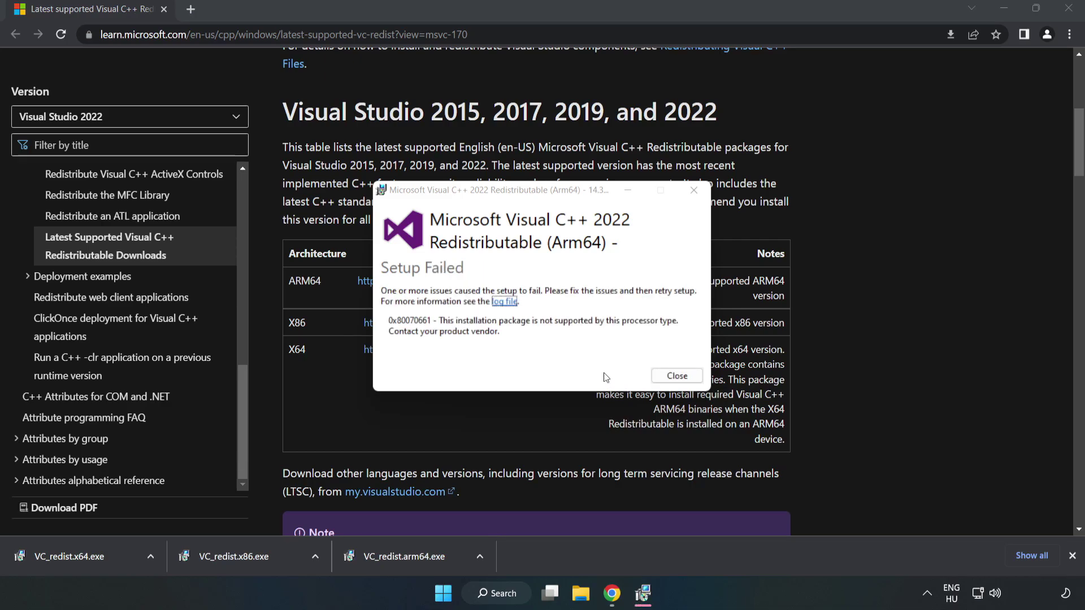
click(677, 376)
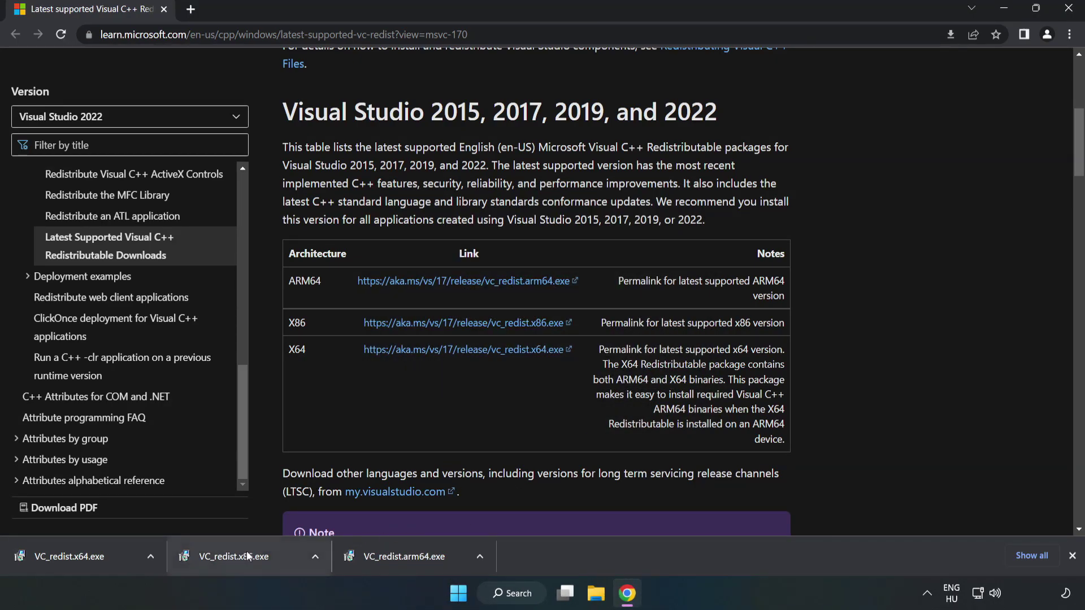
Run VC_redist.x86.exe and VC_redist.x64.exe, closing each after setup succeeds
click(247, 556)
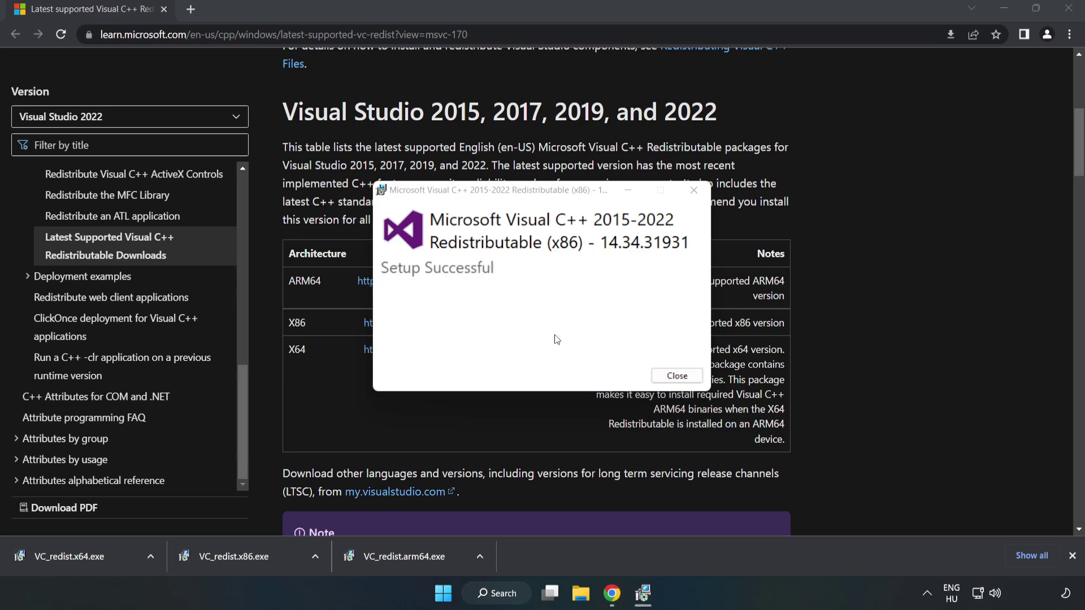
click(676, 375)
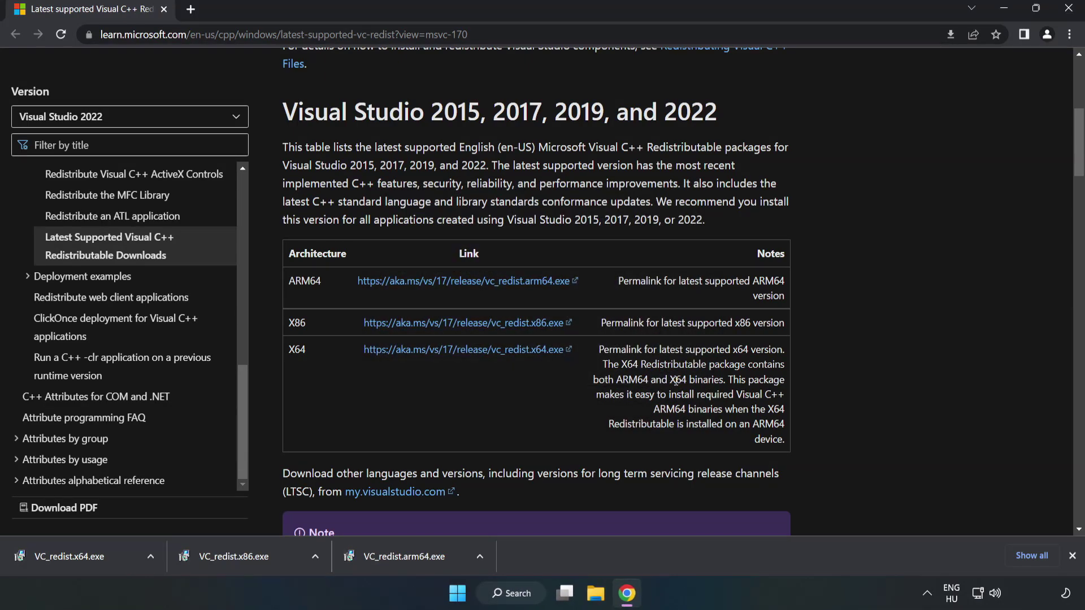
click(59, 553)
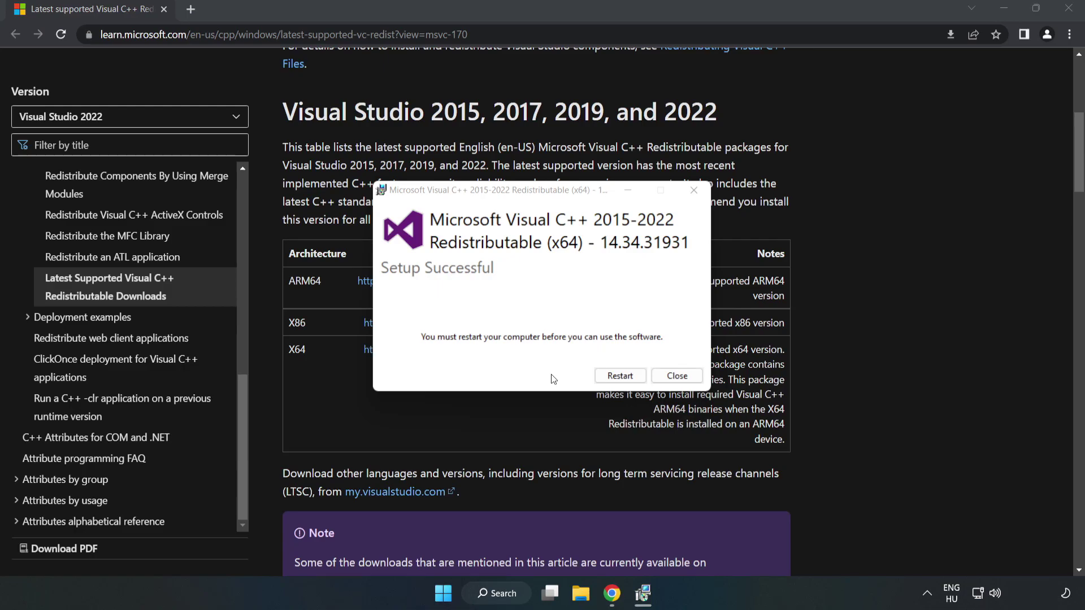
click(677, 375)
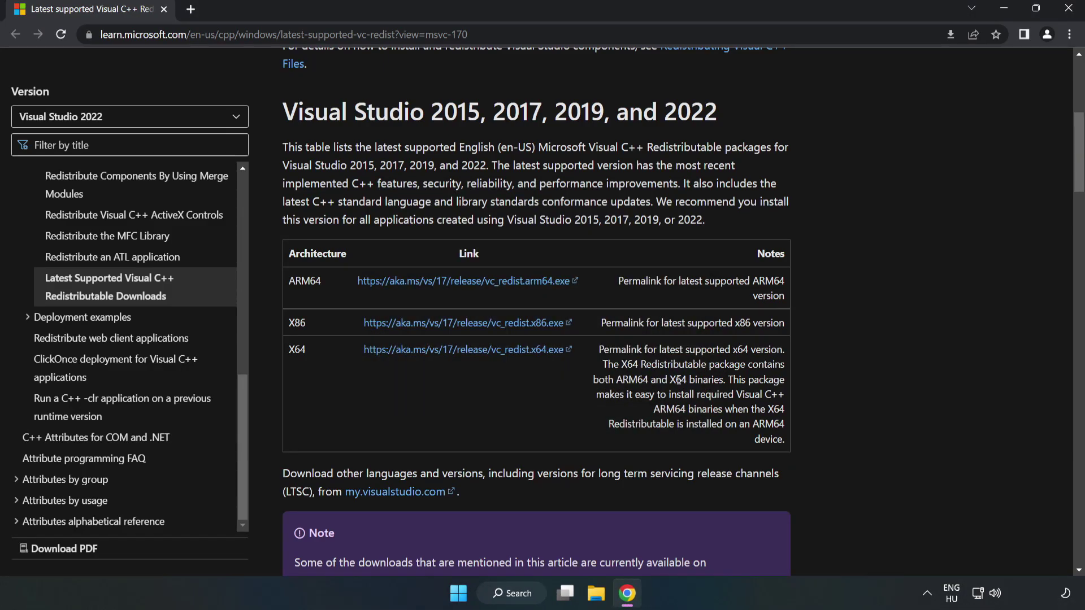
Close Chrome and show the Start menu power options, including Restart
click(1070, 13)
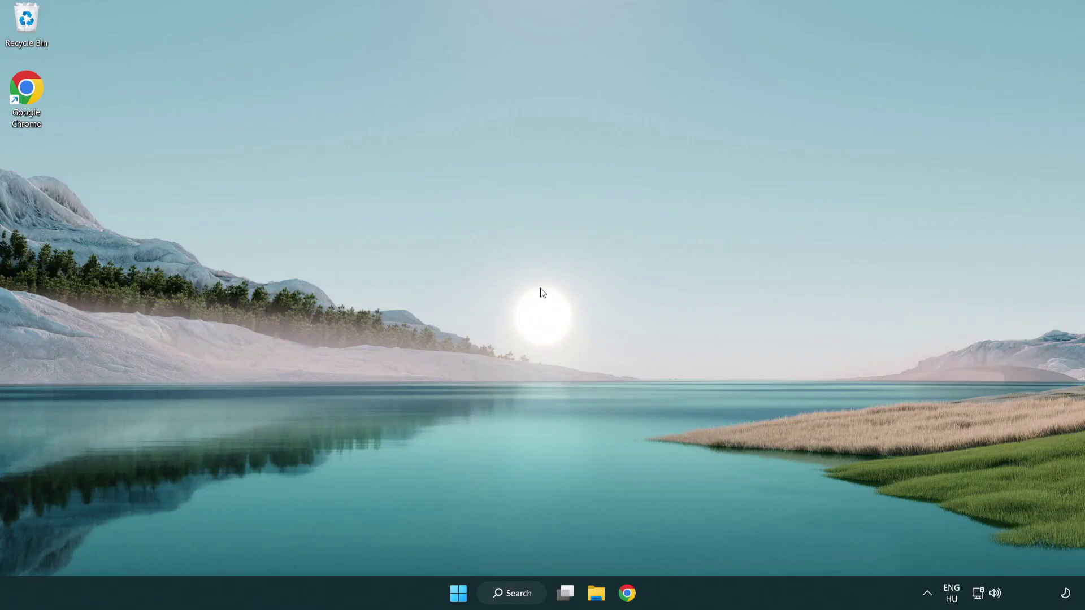
click(458, 593)
click(717, 544)
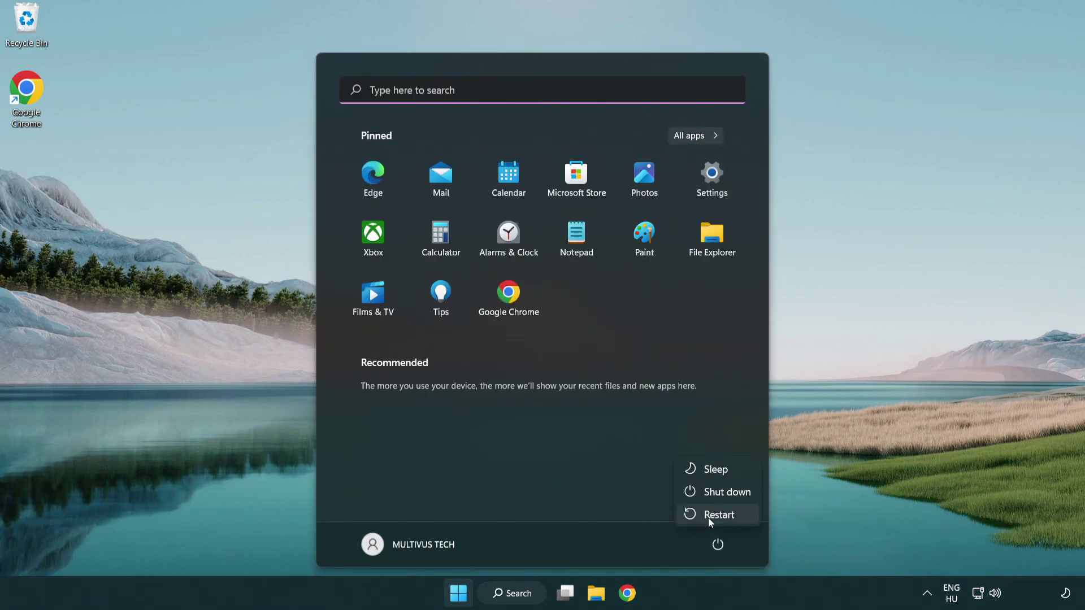